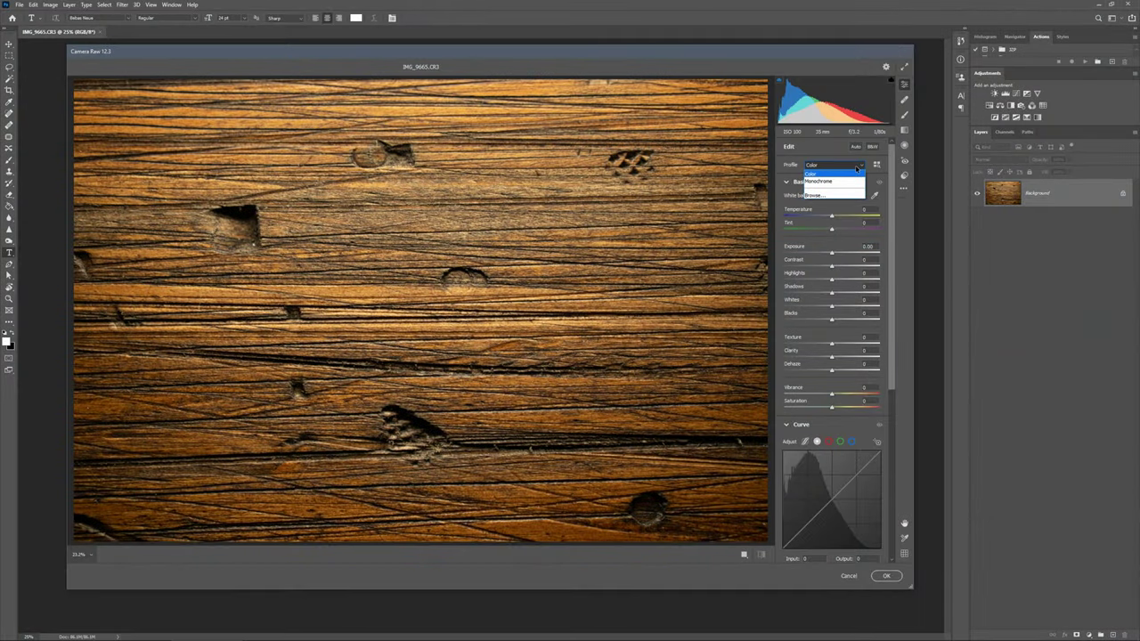
- Convert the wood texture to Monochrome with Contrast near +98 and Texture and Clarity pushed high
left_click(836, 182)
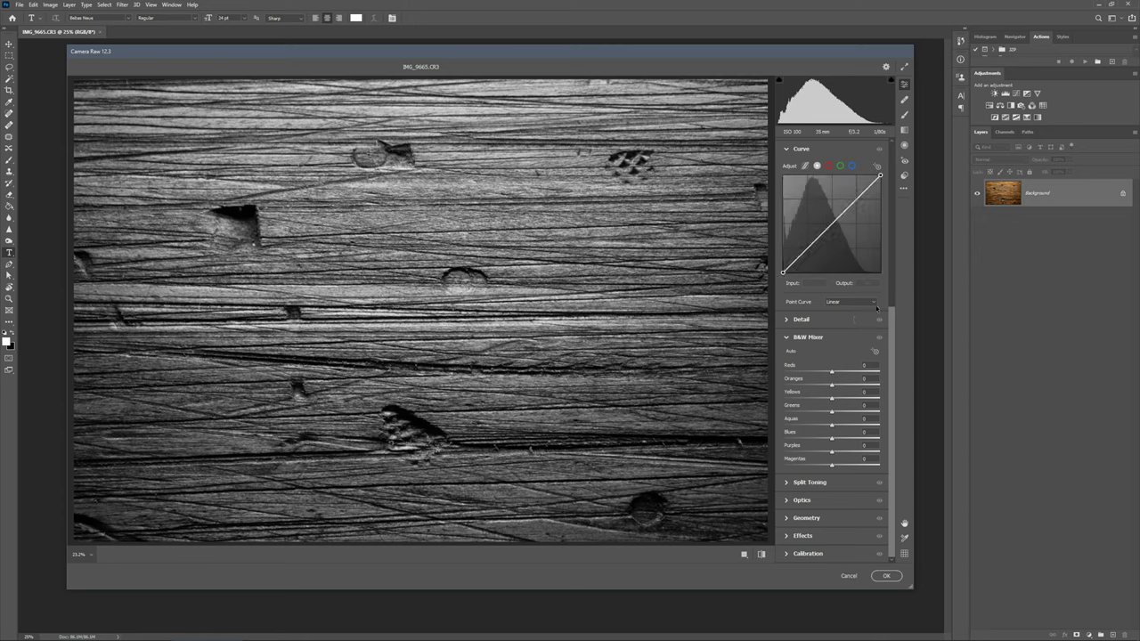
scroll(891, 336, "up", 3)
scroll(891, 336, "up", 5)
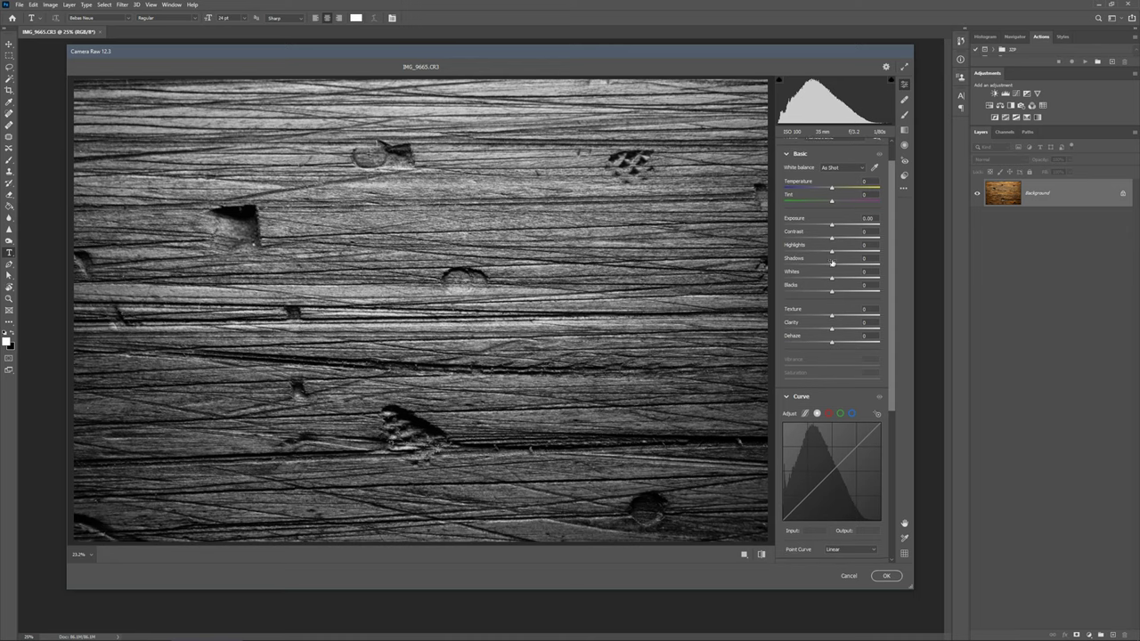
mouse_move(833, 239)
left_mouse_down()
mouse_move(879, 242)
mouse_move(838, 253)
left_mouse_up()
left_click(835, 254)
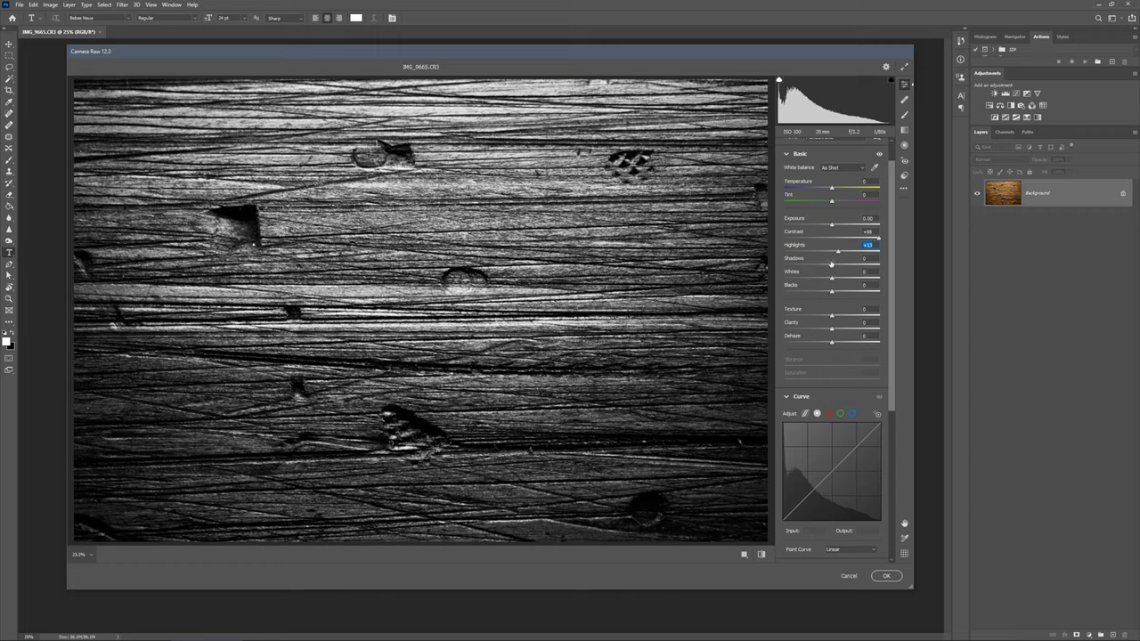
left_click_drag(832, 317, 855, 318)
mouse_move(831, 330)
left_mouse_down()
mouse_move(886, 330)
mouse_move(801, 331)
mouse_move(823, 330)
left_mouse_up()
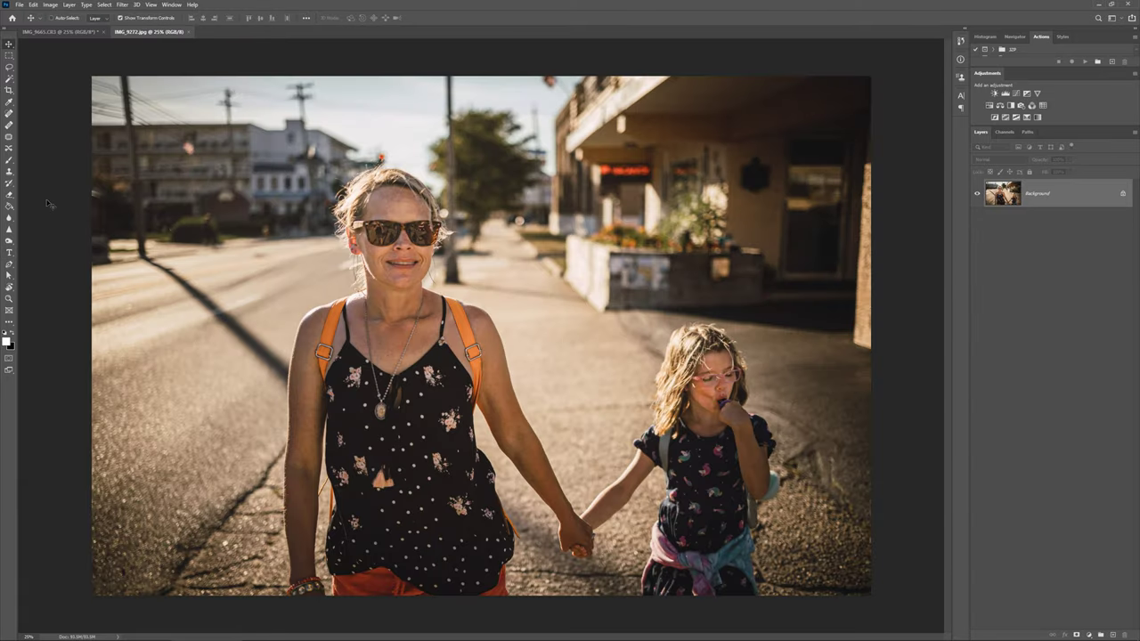
- Paste the wood texture as a new layer and stretch it to fill the whole canvas
key("ctrl+v")
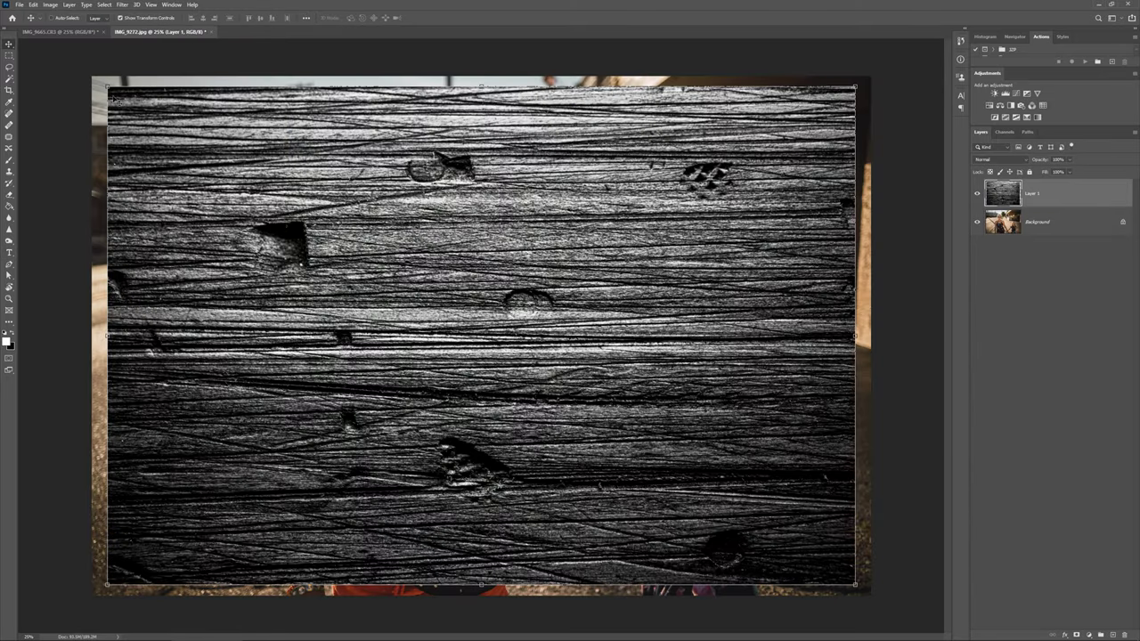
left_click_drag(107, 88, 89, 74)
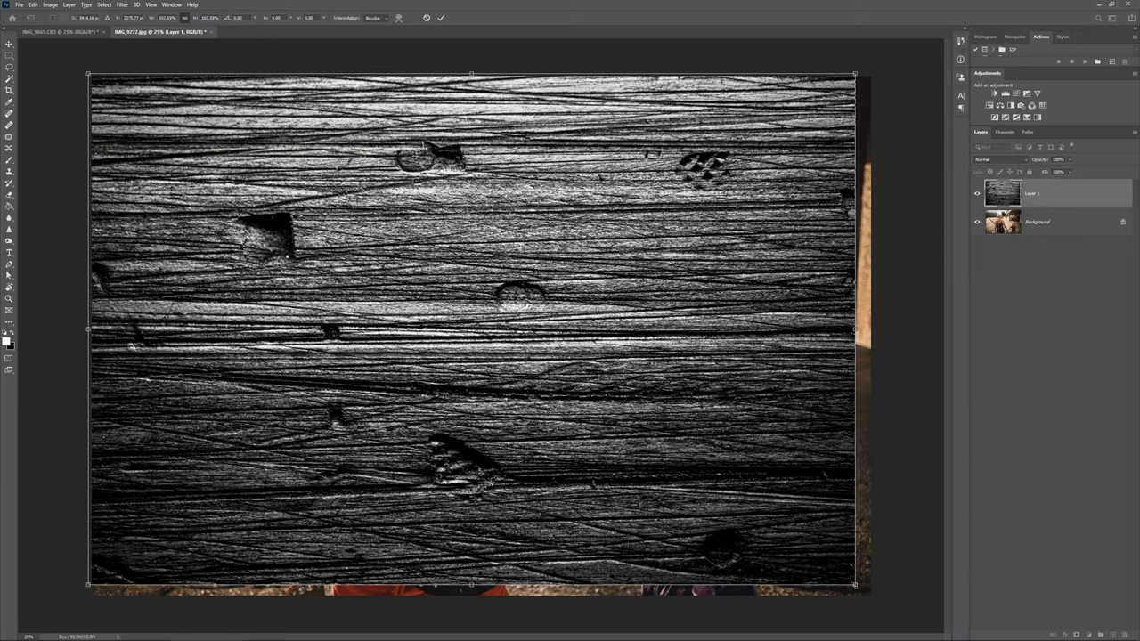
left_click_drag(855, 585, 884, 602)
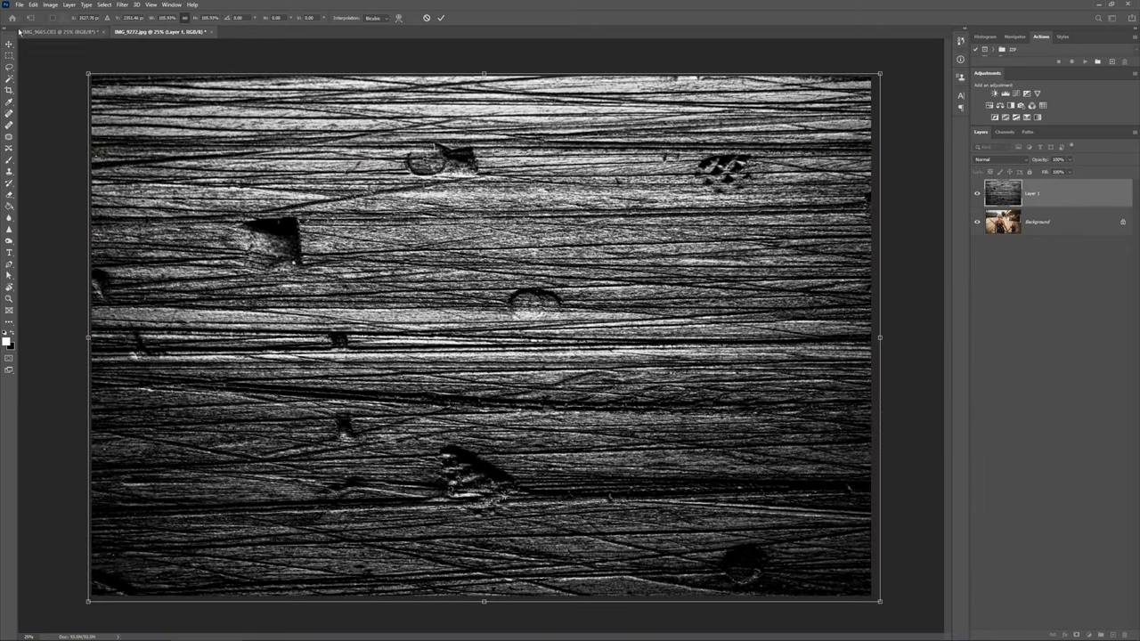
key("Return")
- After trying Darken, Multiply and Color Burn, blend the texture in Soft Light at lower opacity with a layer mask
left_click(1001, 160)
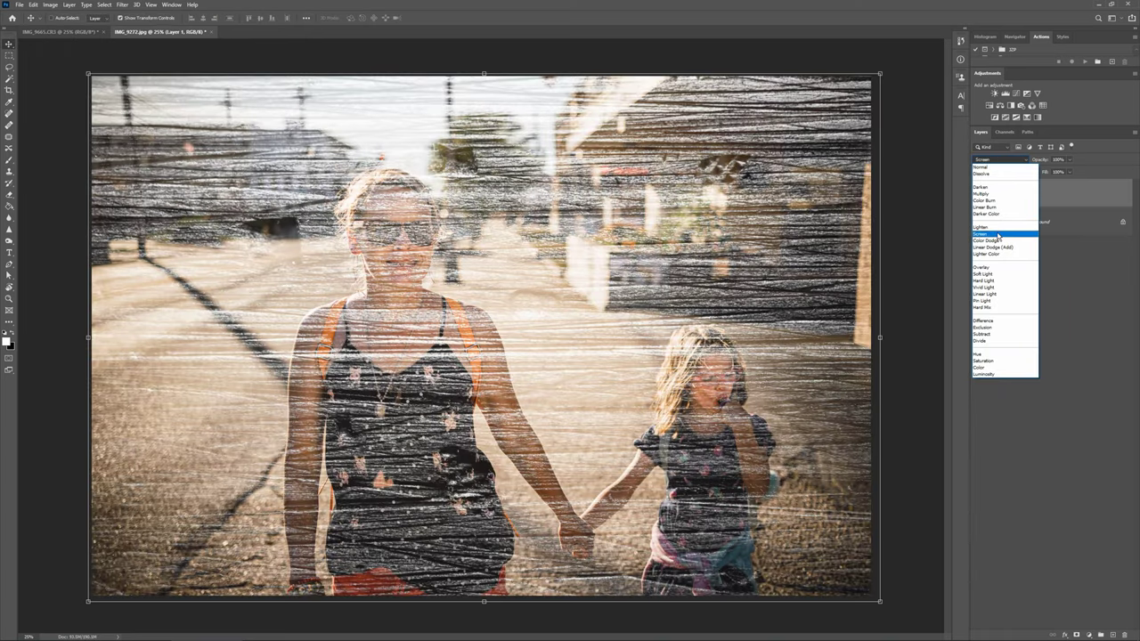
left_click(980, 187)
key("4")
key("5")
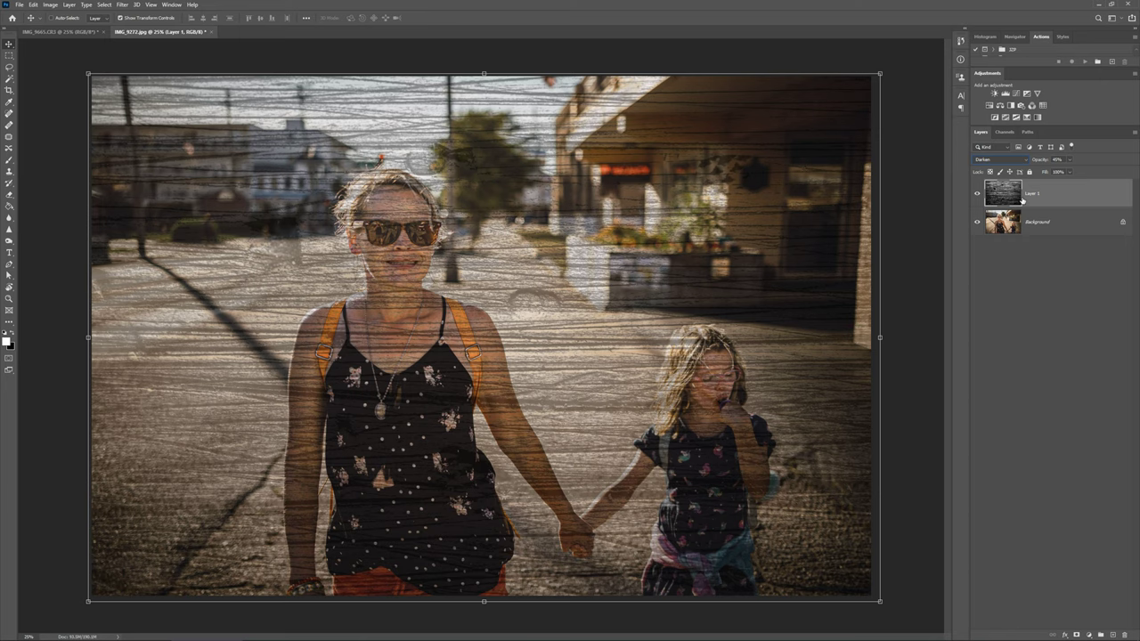
key("shift+plus")
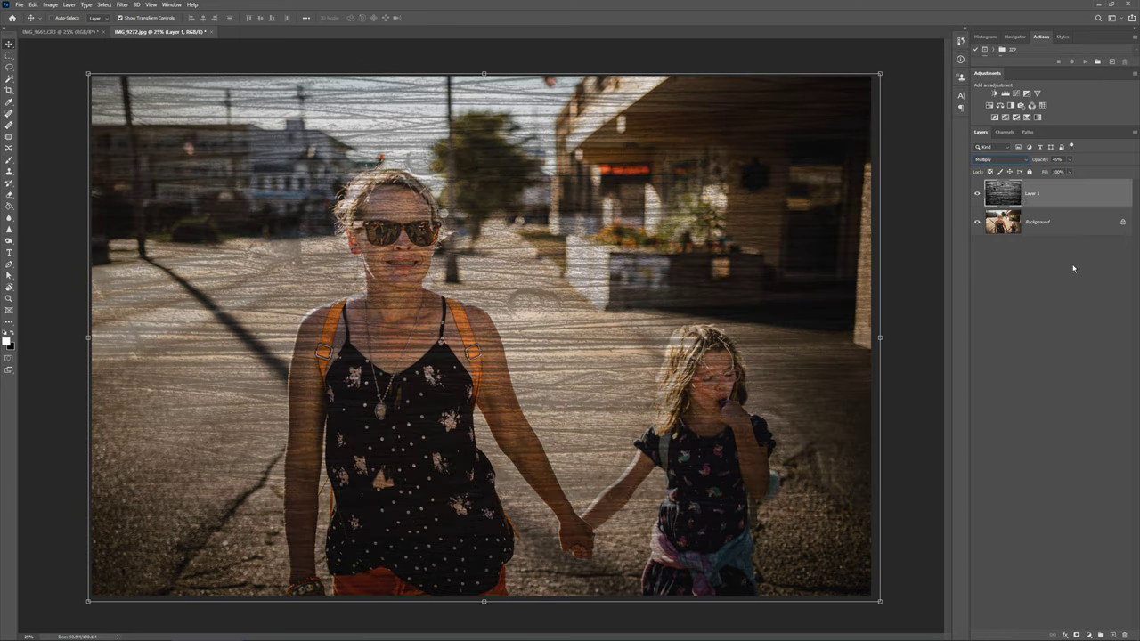
key("shift+plus")
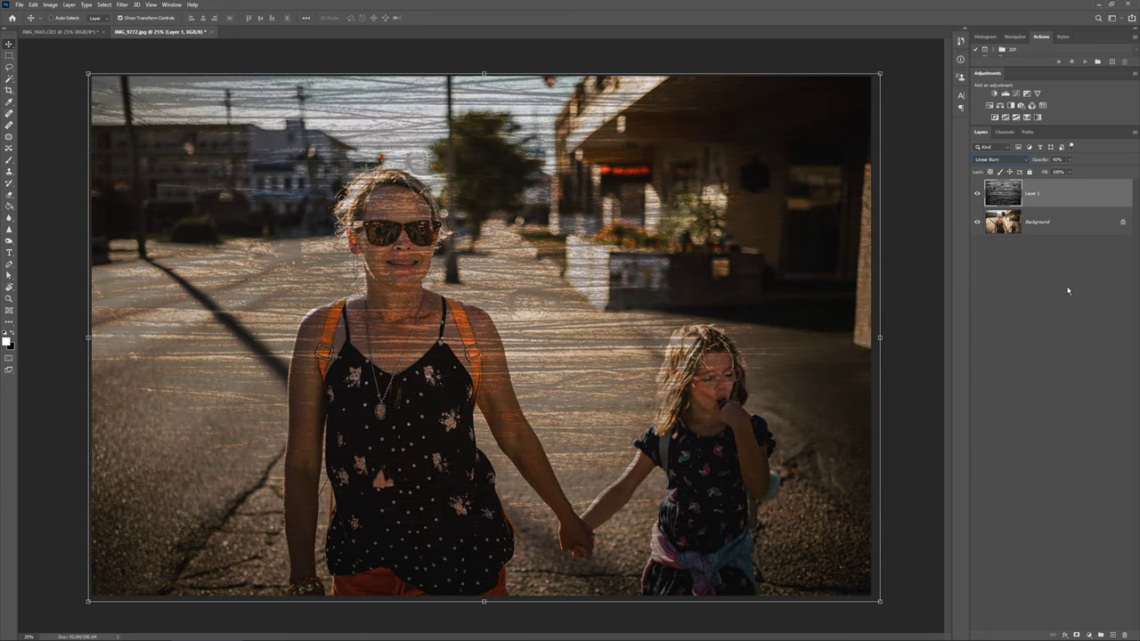
left_click(999, 159)
left_click(1004, 278)
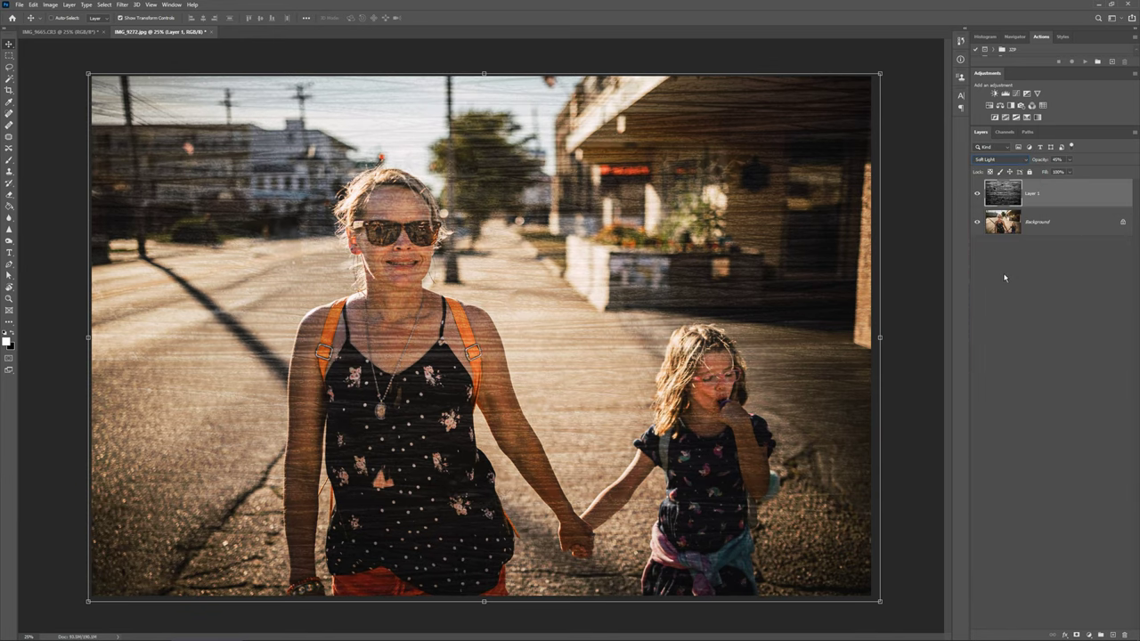
left_click(1069, 161)
mouse_move(1071, 174)
left_mouse_down()
mouse_move(1035, 174)
mouse_move(1107, 173)
mouse_move(1068, 172)
left_mouse_up()
left_click(1076, 635)
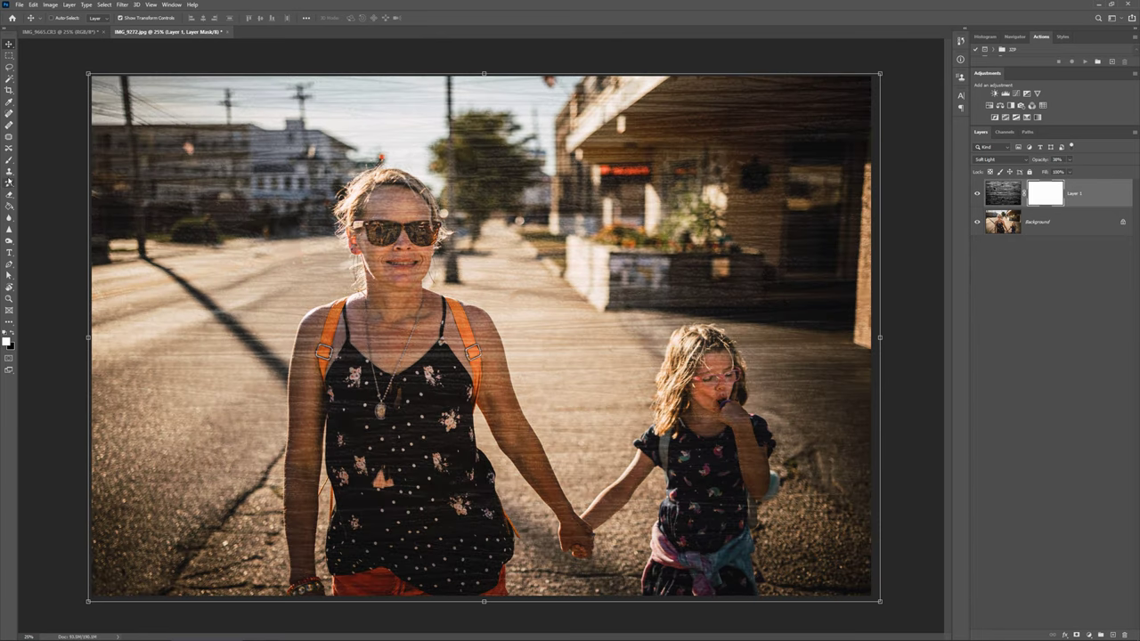
- Paint black on the texture's mask with a large brush over the mother and girl
left_click(9, 159)
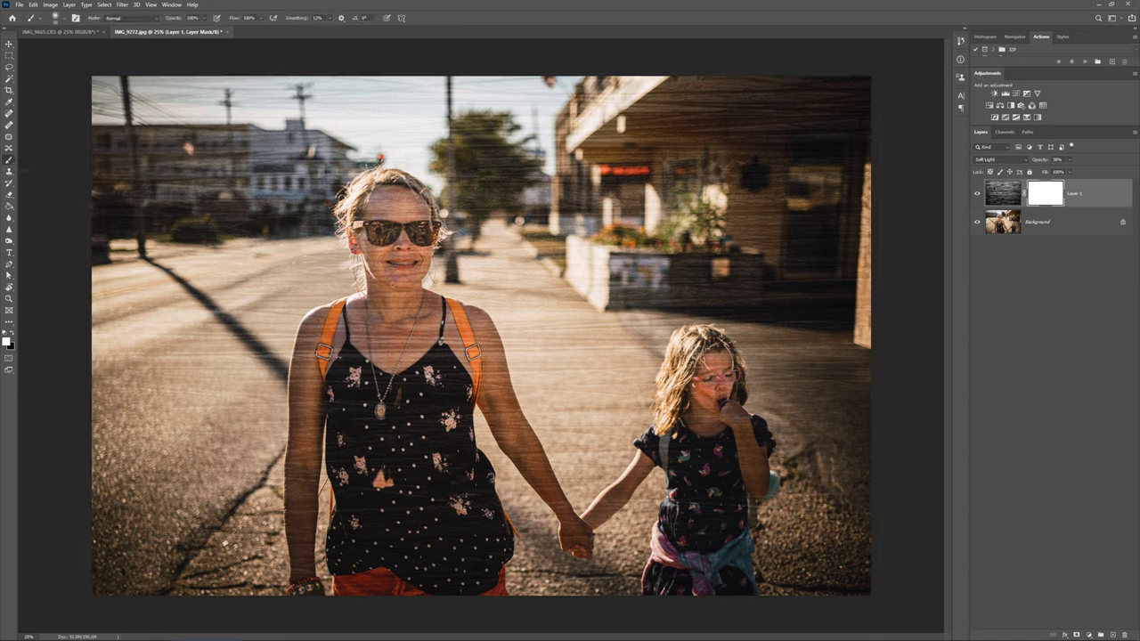
key("bracketright")
key("bracketright")
key("bracketright")
key("bracketright")
key("bracketright")
key("x")
mouse_move(392, 243)
left_mouse_down()
mouse_move(394, 303)
mouse_move(499, 519)
mouse_move(420, 566)
mouse_move(338, 383)
left_mouse_up()
mouse_move(716, 428)
left_mouse_down()
mouse_move(713, 530)
mouse_move(692, 603)
left_mouse_up()
- Compare the masked overlay on and off, then place the IMG_9396 stone texture over the pier photo
left_click(978, 193)
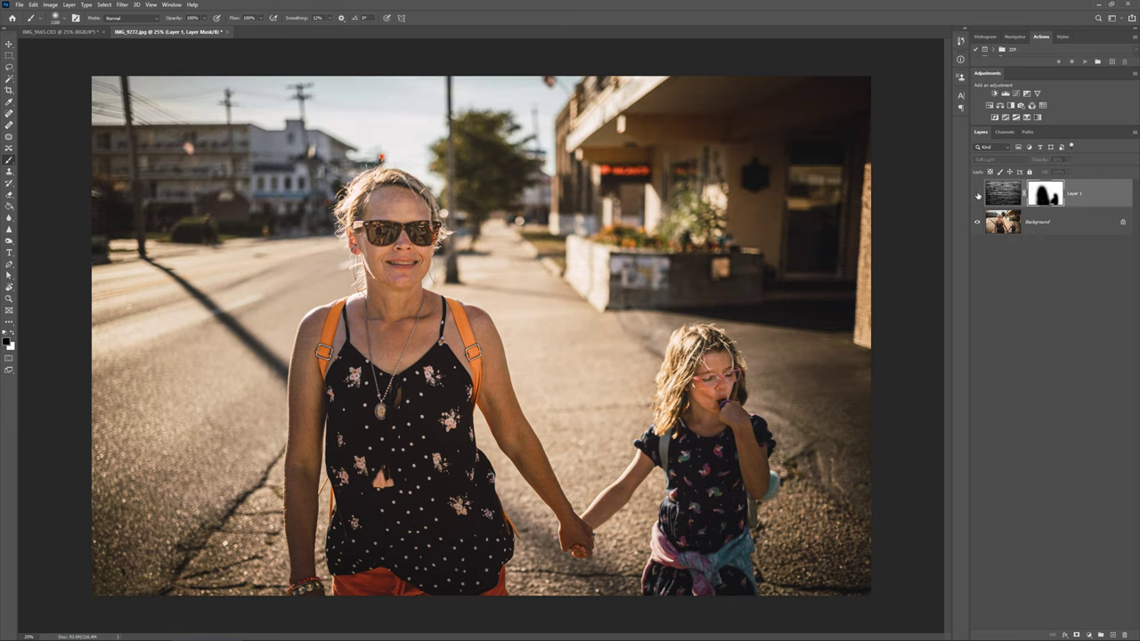
left_click(978, 195)
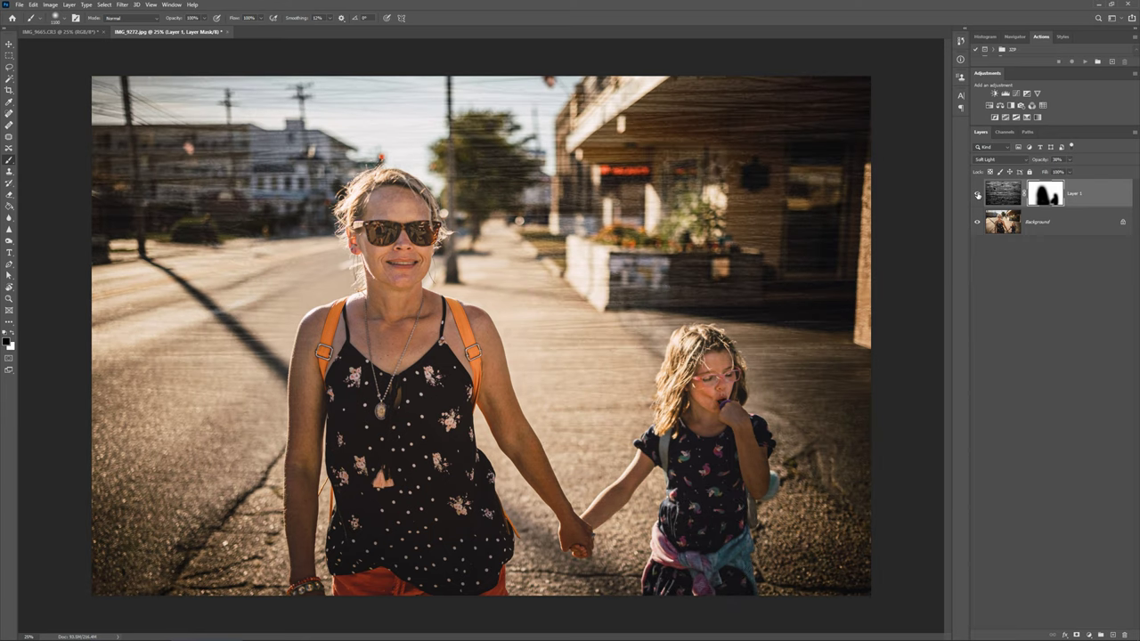
left_click(978, 194)
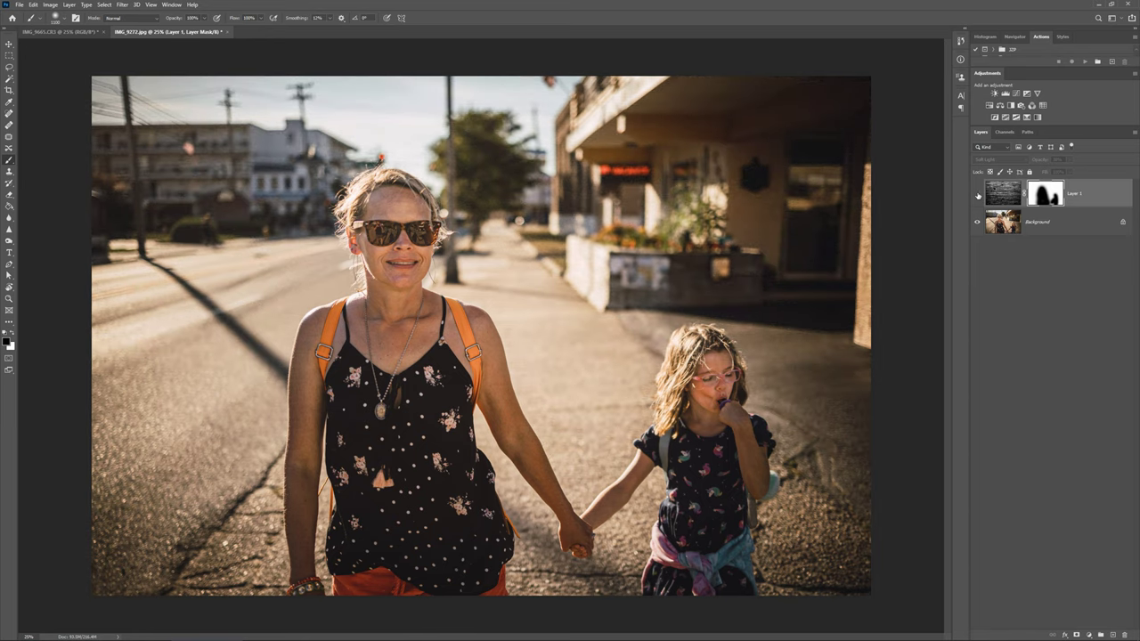
left_click(978, 194)
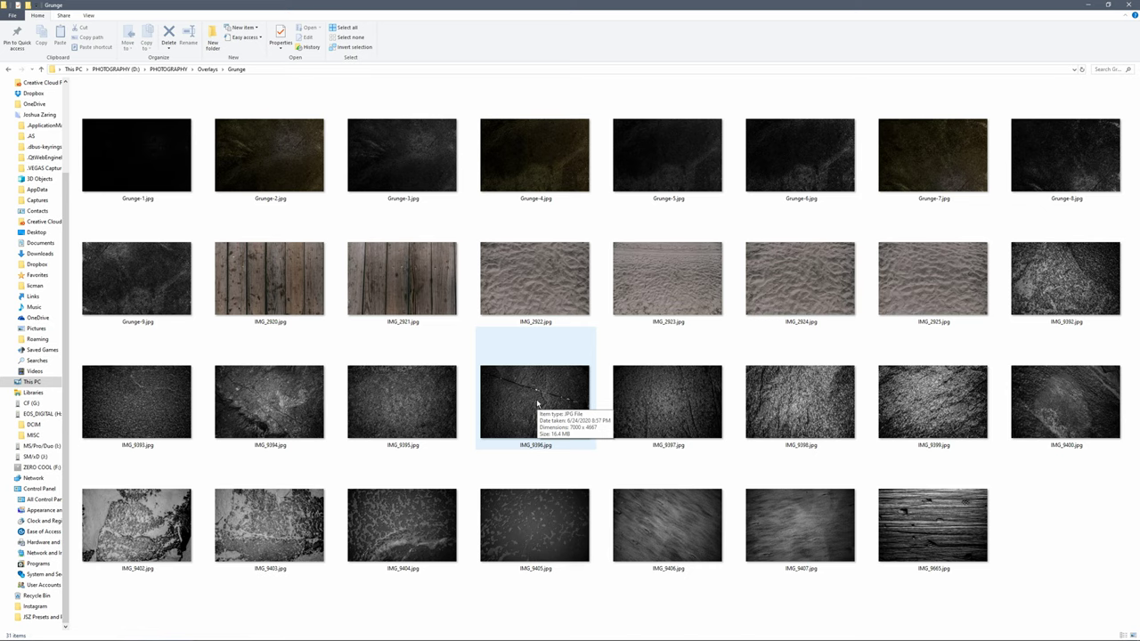
left_click_drag(538, 403, 481, 335)
key("Return")
- Set the stone texture to Soft Light and toggle its visibility to compare with the pier photo
key("shift+alt+f")
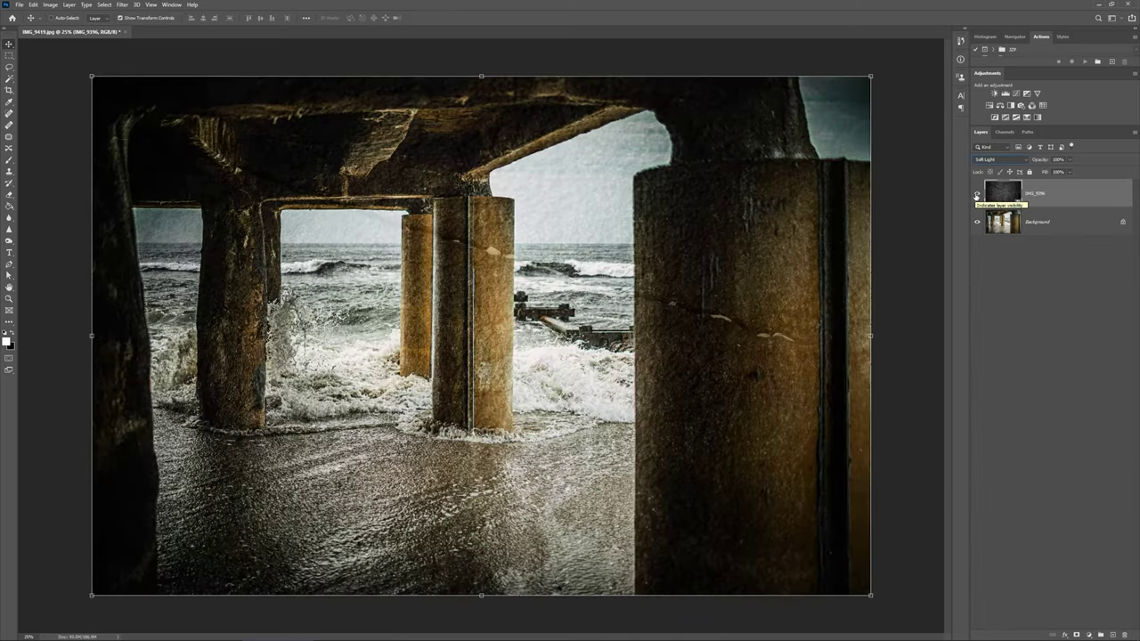
left_click(977, 195)
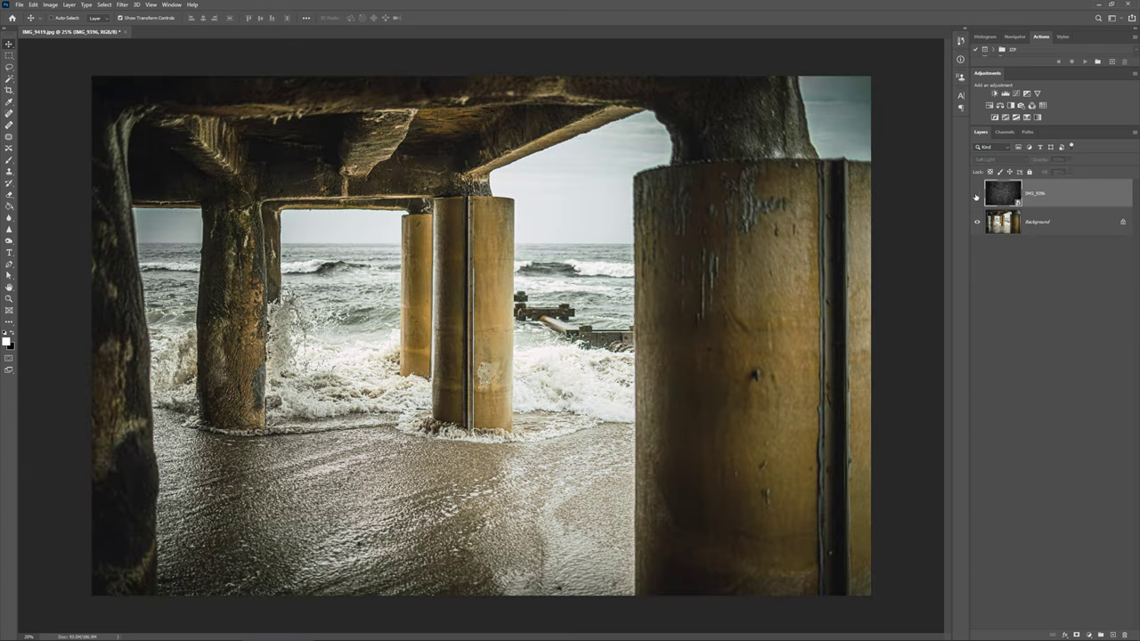
left_click(977, 195)
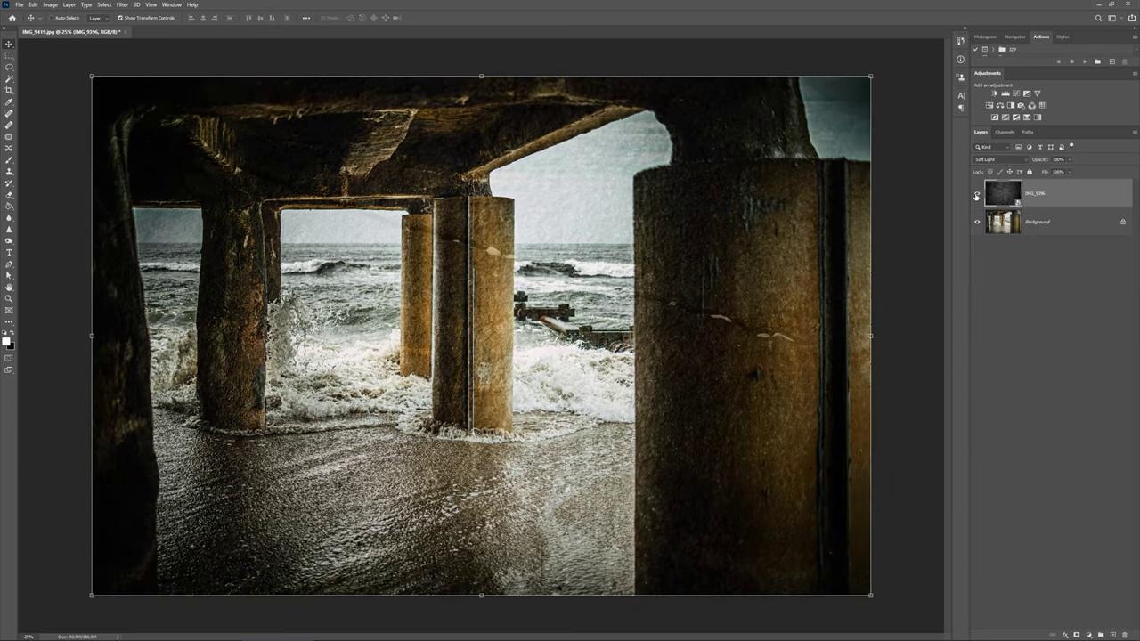
left_click(977, 195)
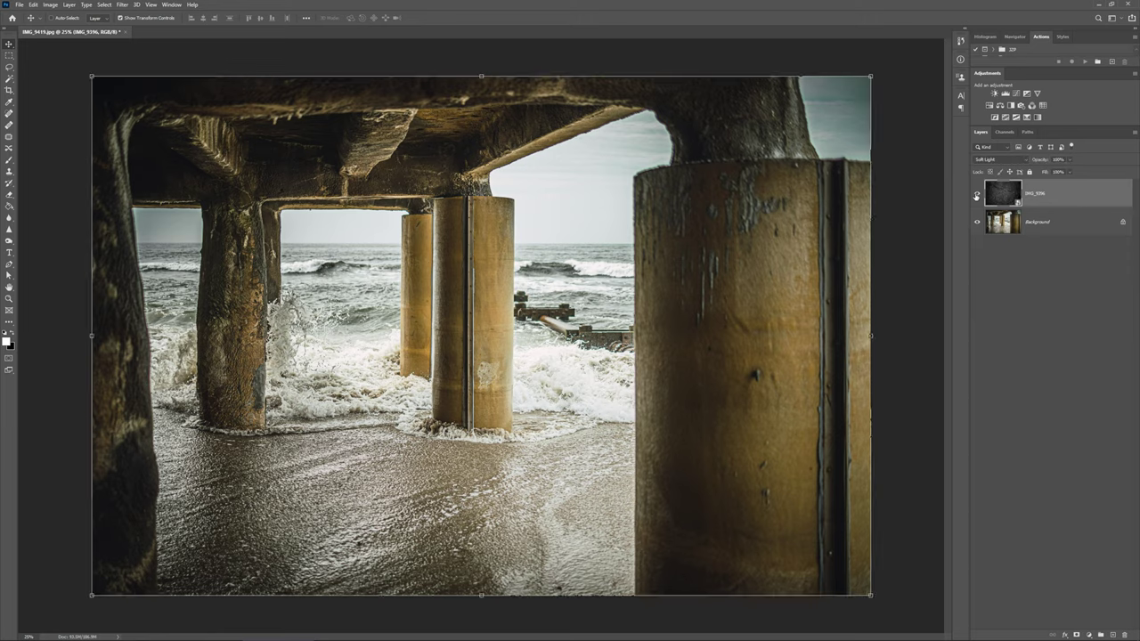
left_click(977, 195)
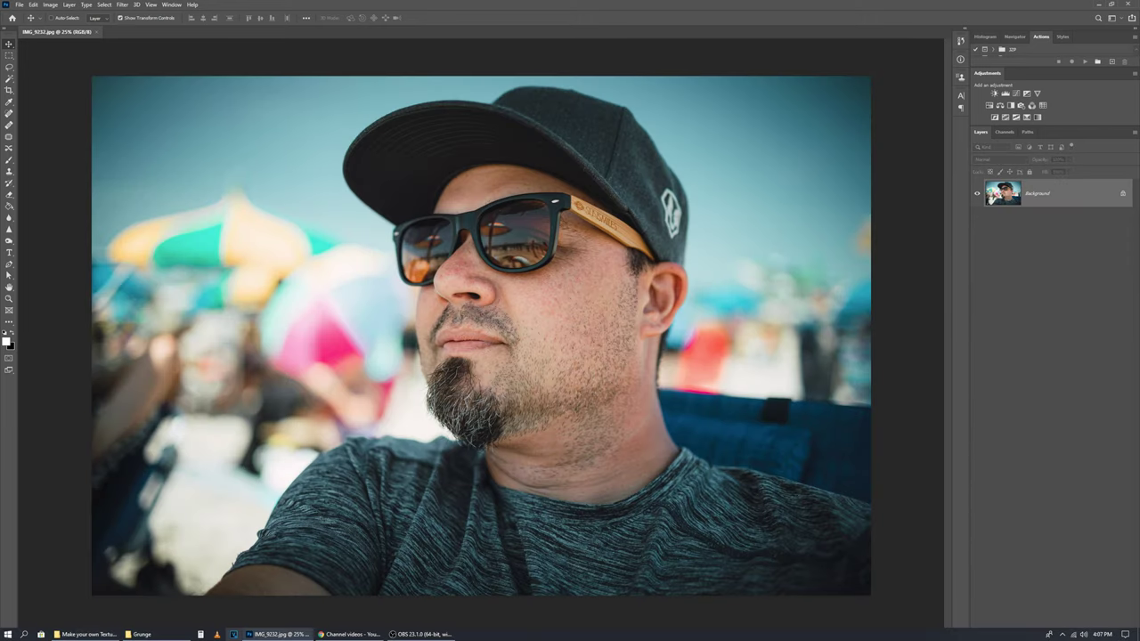
- Bring the IMG_9404 grunge texture onto the beach portrait in Soft Light at 100% opacity
left_click(141, 635)
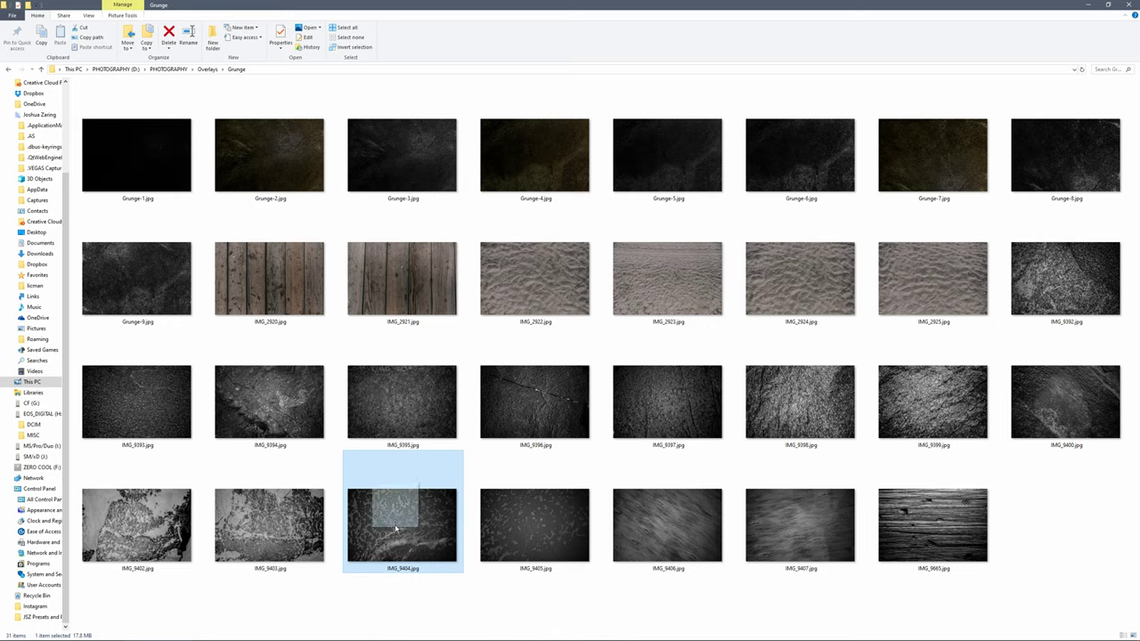
left_click_drag(297, 541, 321, 424)
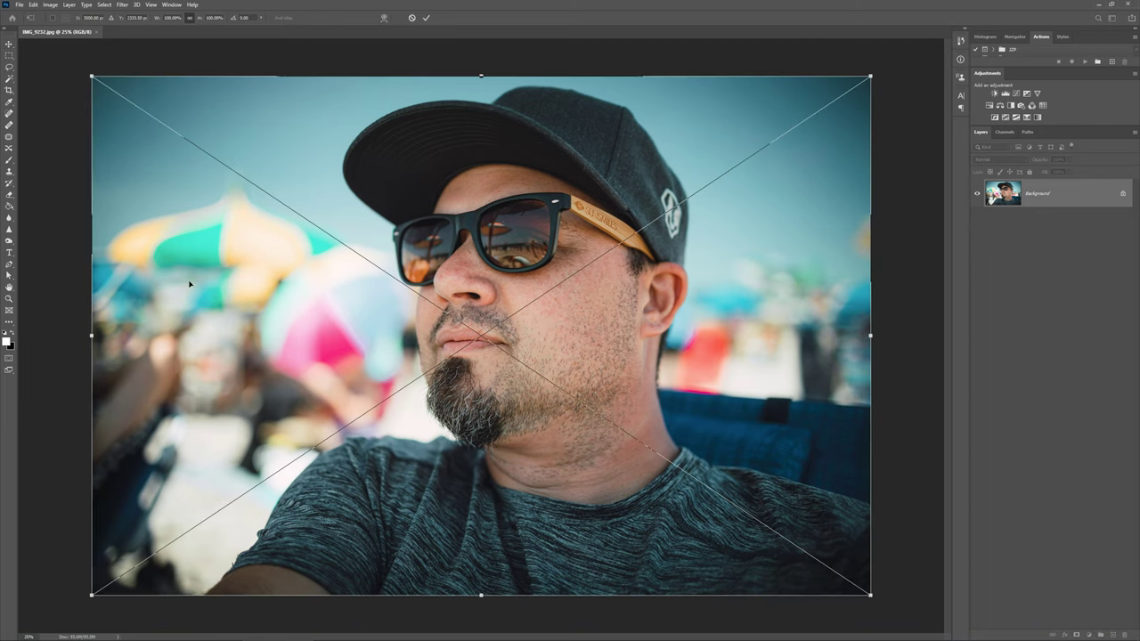
left_click(995, 158)
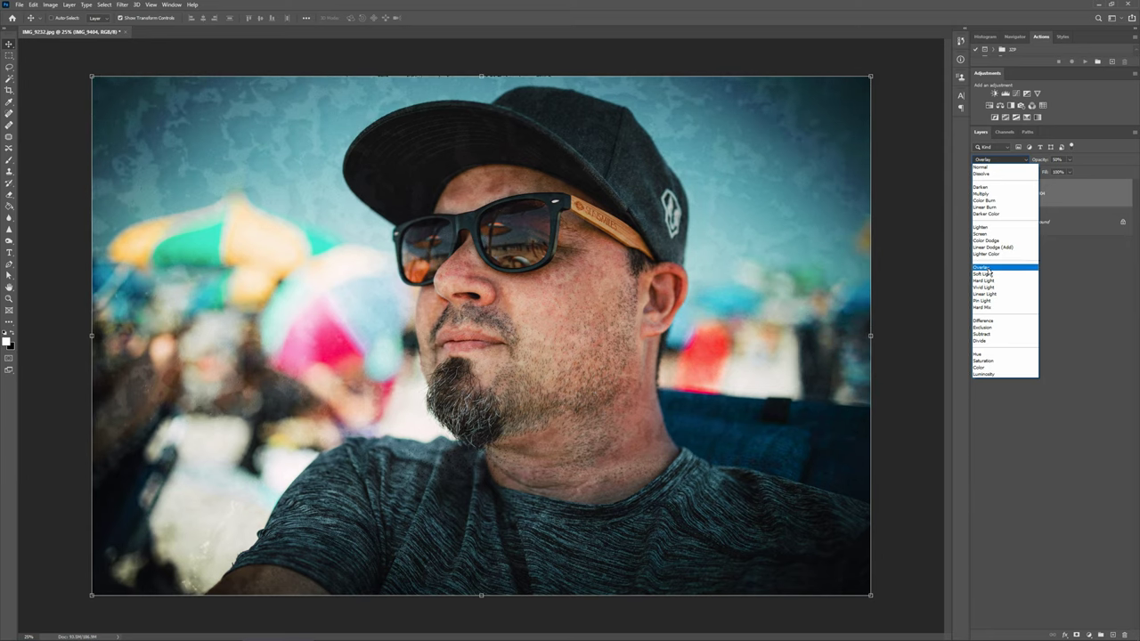
left_click(985, 274)
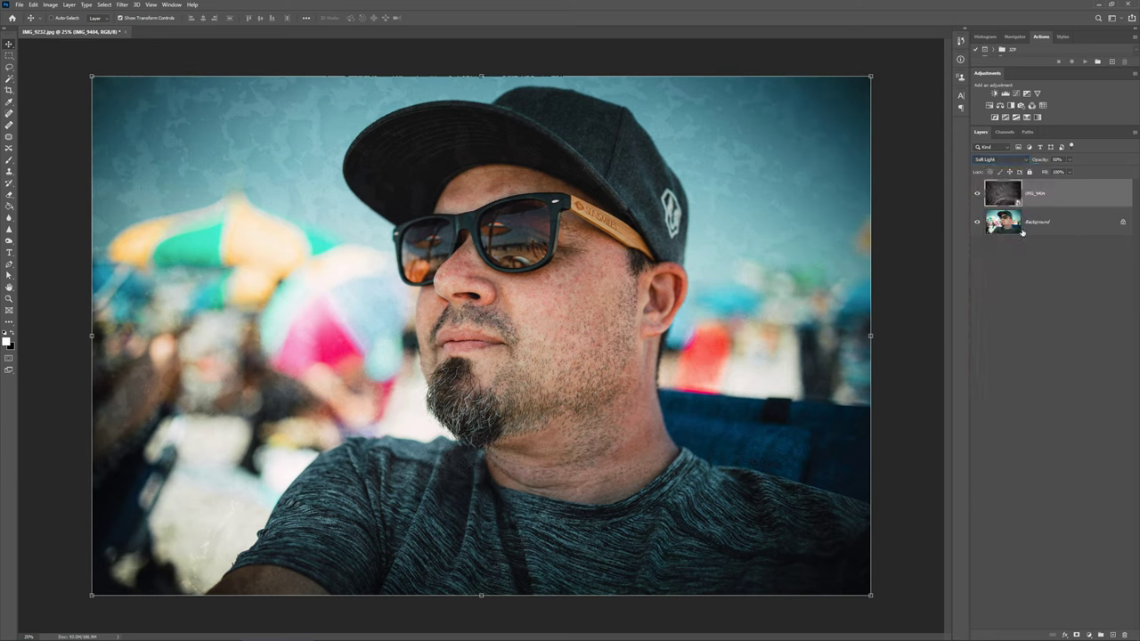
left_click(1072, 161)
left_click_drag(1068, 171, 1008, 178)
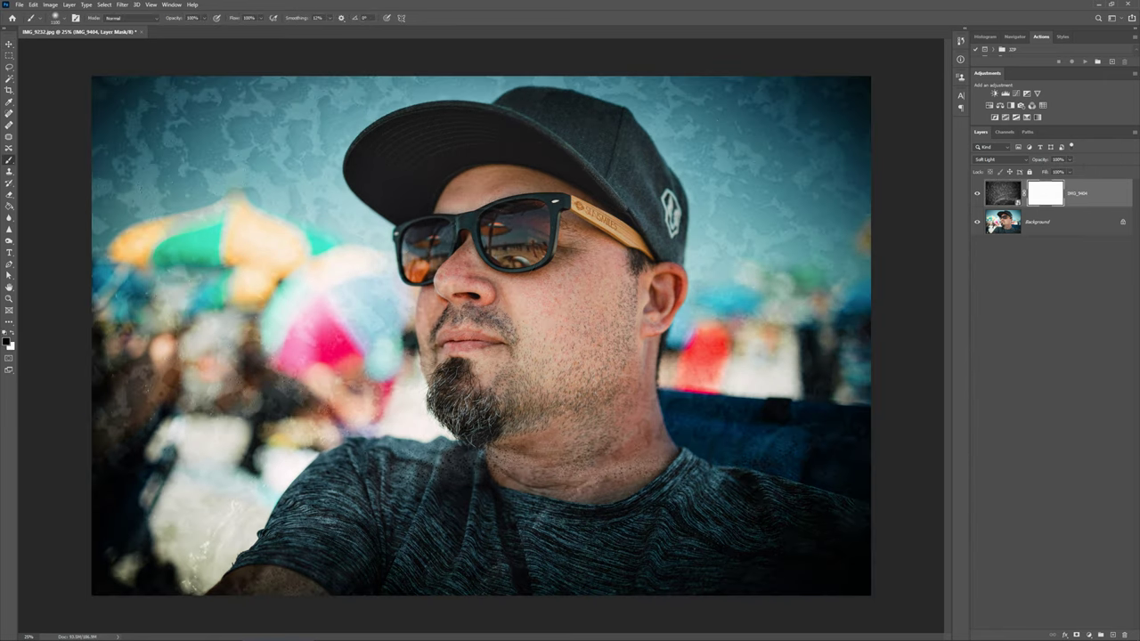
- Mask the texture off the man's face, neck and ear, then compare before and after
mouse_move(410, 234)
left_mouse_down()
mouse_move(485, 463)
mouse_move(636, 392)
mouse_move(611, 172)
left_mouse_up()
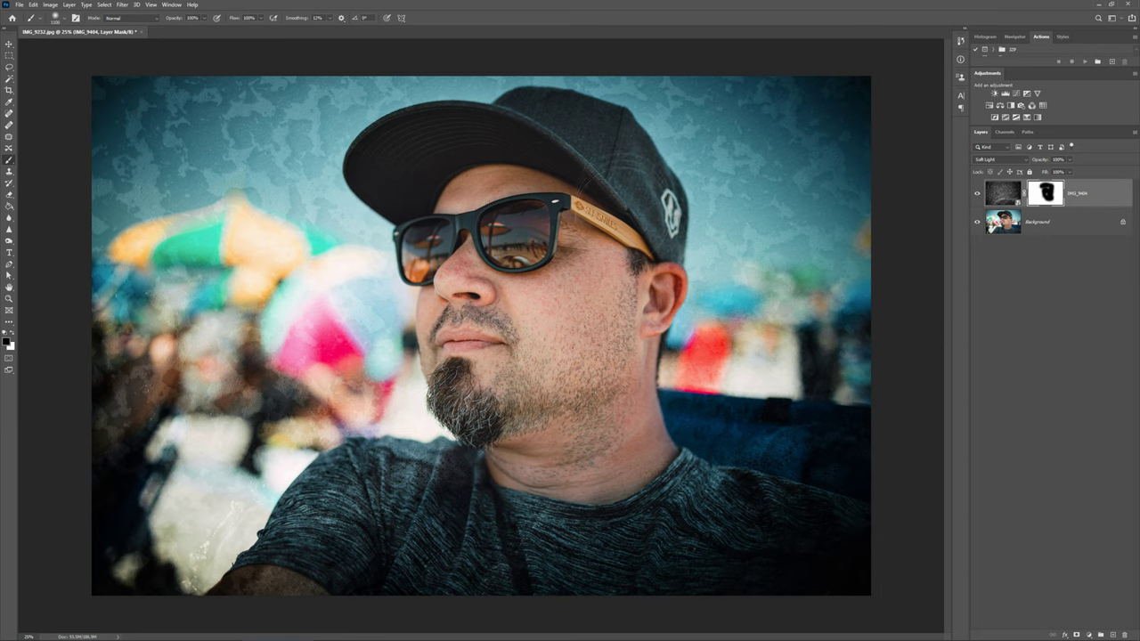
left_click_drag(521, 534, 677, 179)
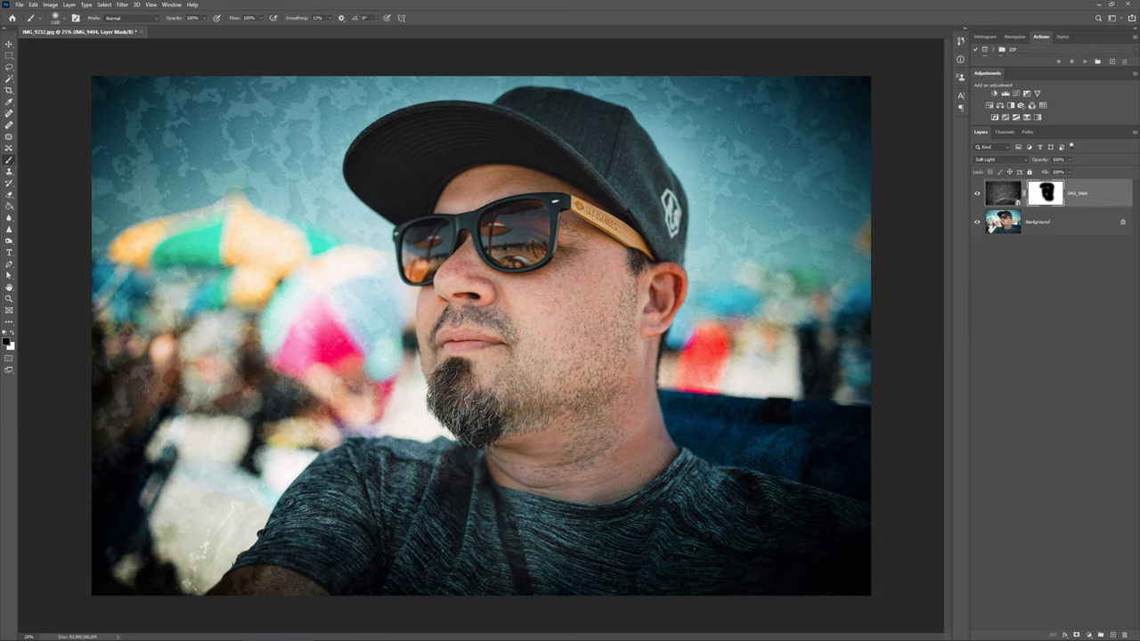
left_click(977, 194)
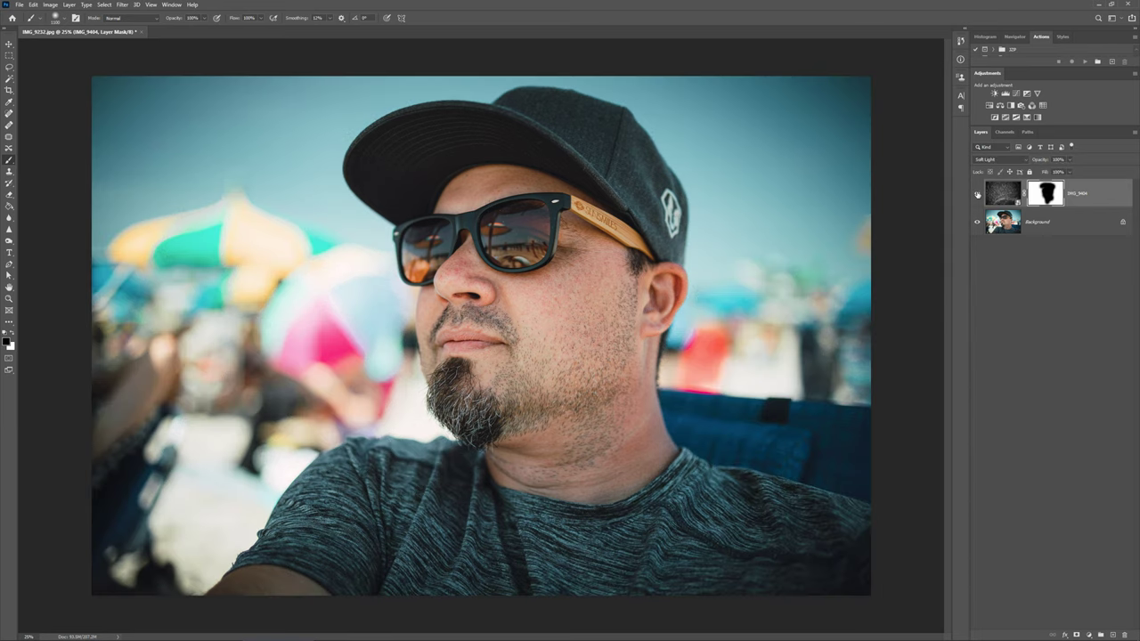
left_click(977, 194)
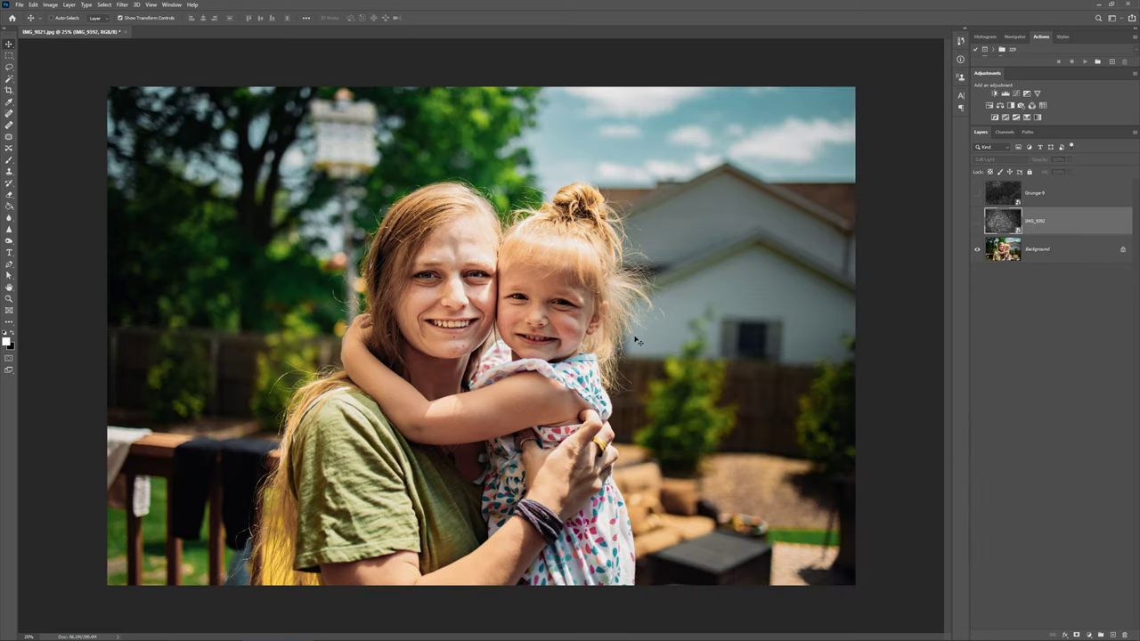
- Compare the IMG_9392 and Grunge-9 overlays, ending with IMG_9392 shown and Grunge-9 hidden
left_click(977, 222)
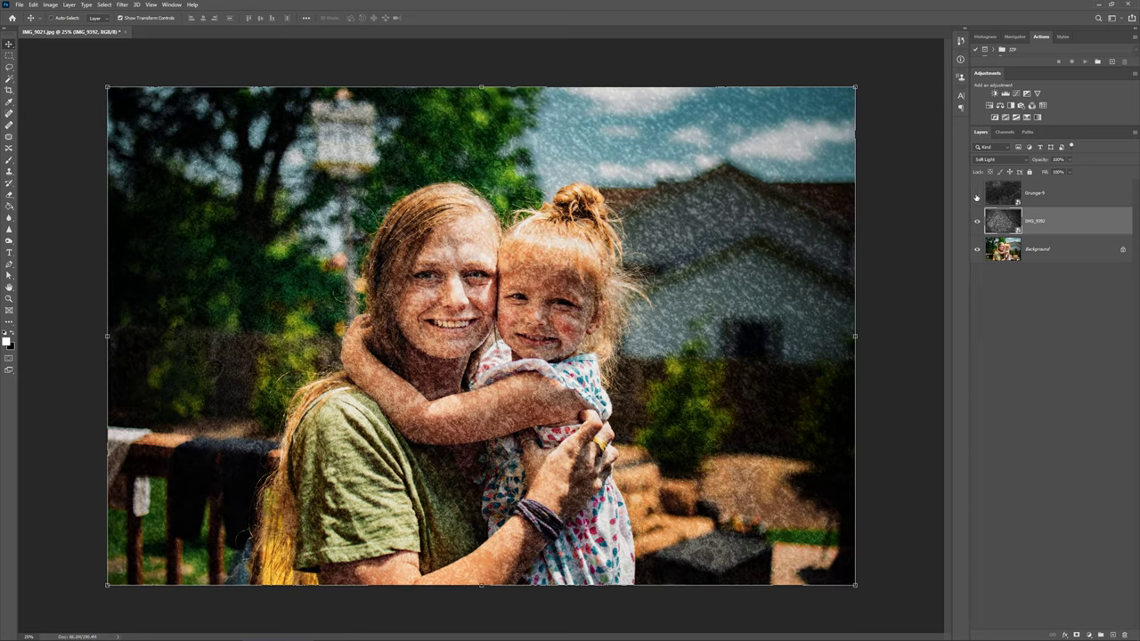
left_click(977, 195)
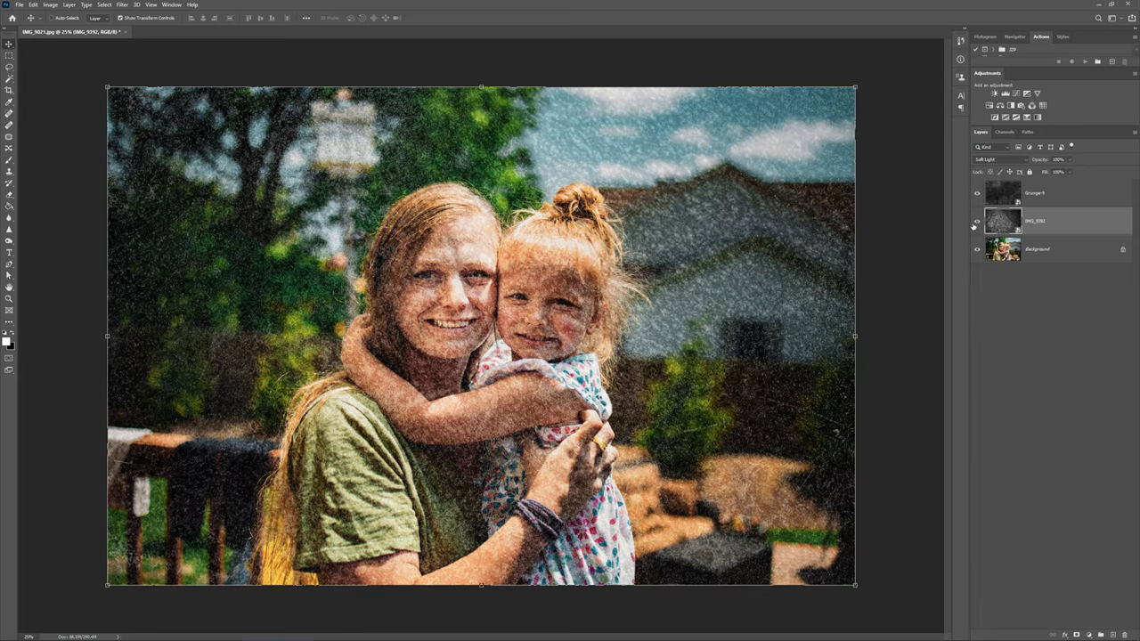
left_click(976, 223)
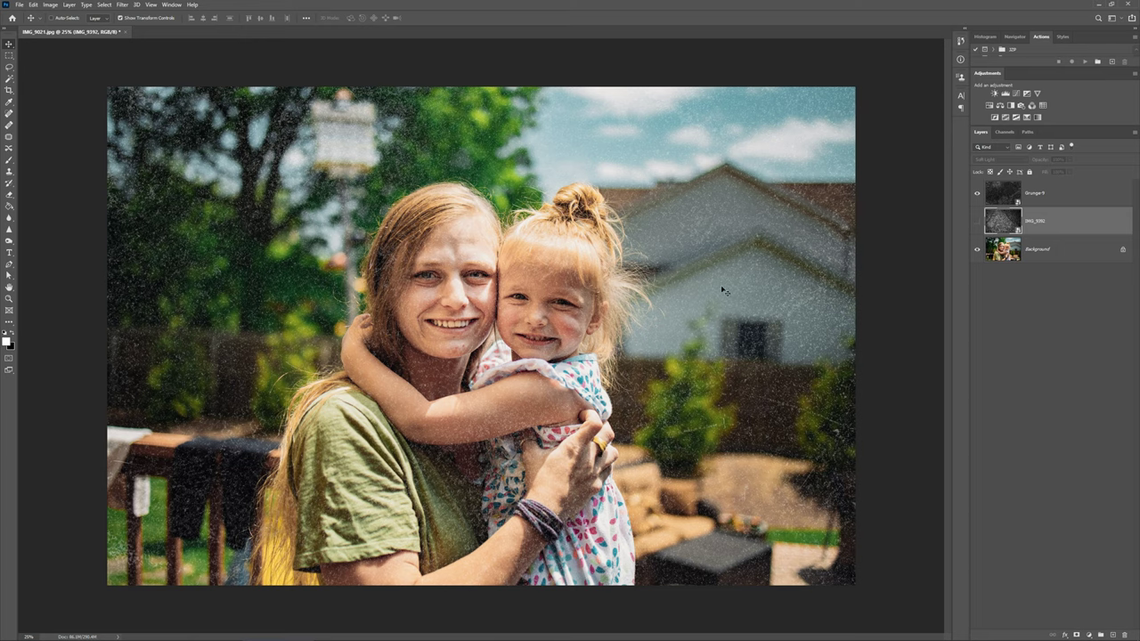
left_click(977, 222)
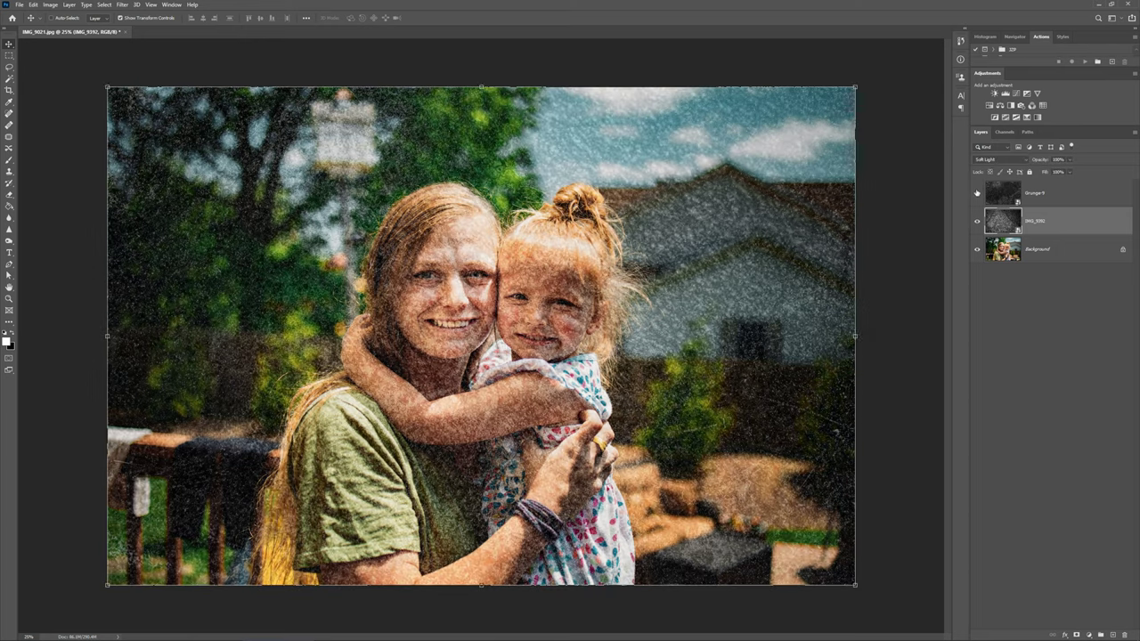
left_click(977, 193)
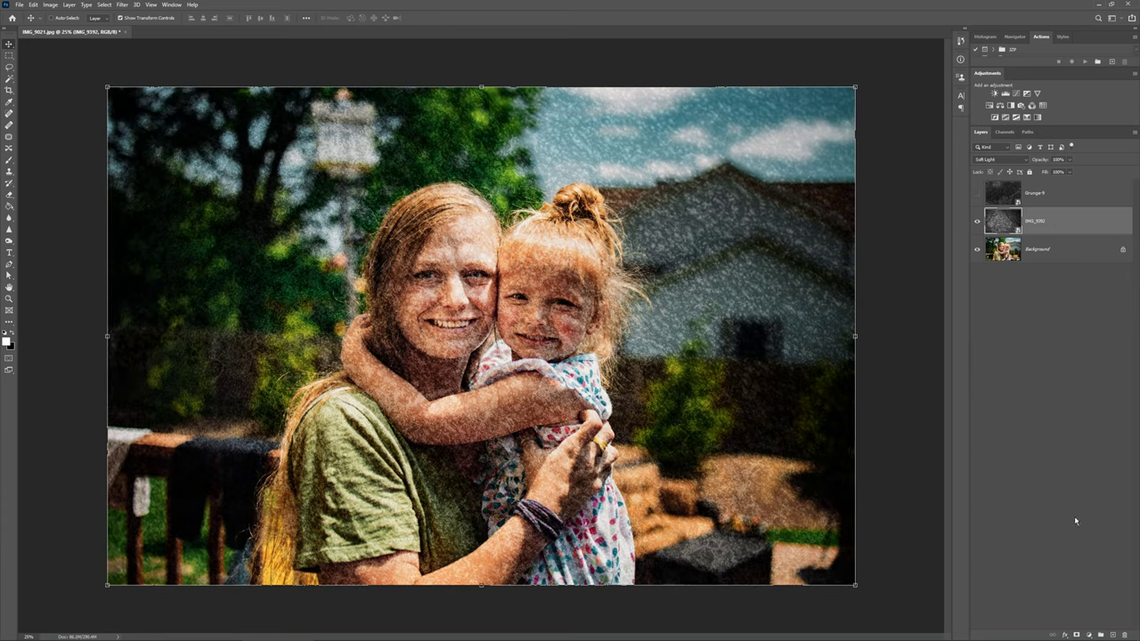
- Add a mask to IMG_9392 and paint the texture off the mother and daughter
left_click(1077, 634)
key("b")
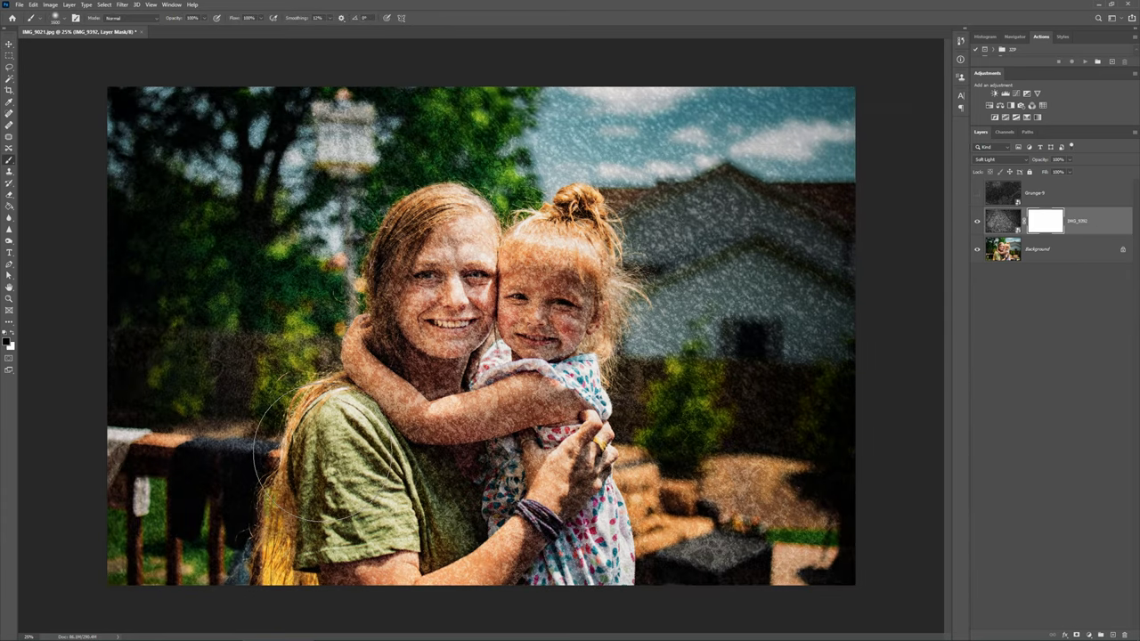
mouse_move(401, 232)
left_mouse_down()
mouse_move(472, 205)
mouse_move(437, 245)
mouse_move(449, 267)
mouse_move(415, 360)
mouse_move(338, 410)
mouse_move(281, 570)
mouse_move(494, 285)
mouse_move(588, 401)
mouse_move(552, 543)
mouse_move(615, 570)
left_mouse_up()
- Fade IMG_9392 to about 59% opacity and turn the Grunge-9 texture back on
left_click(1071, 161)
left_click_drag(1062, 170, 1033, 172)
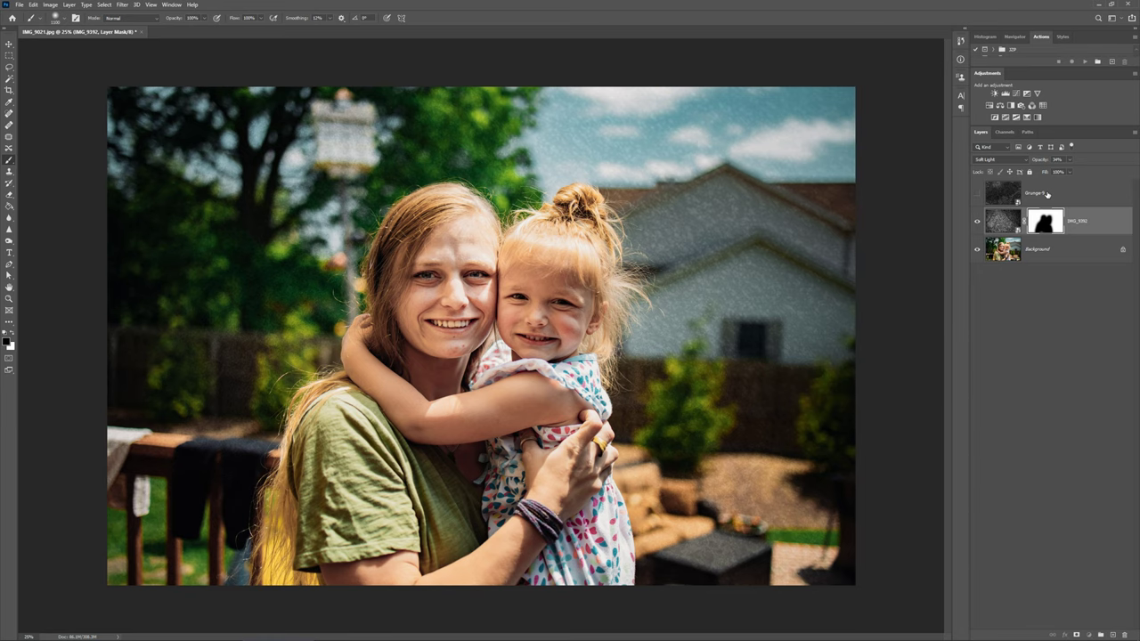
left_click(1048, 195)
left_click(978, 195)
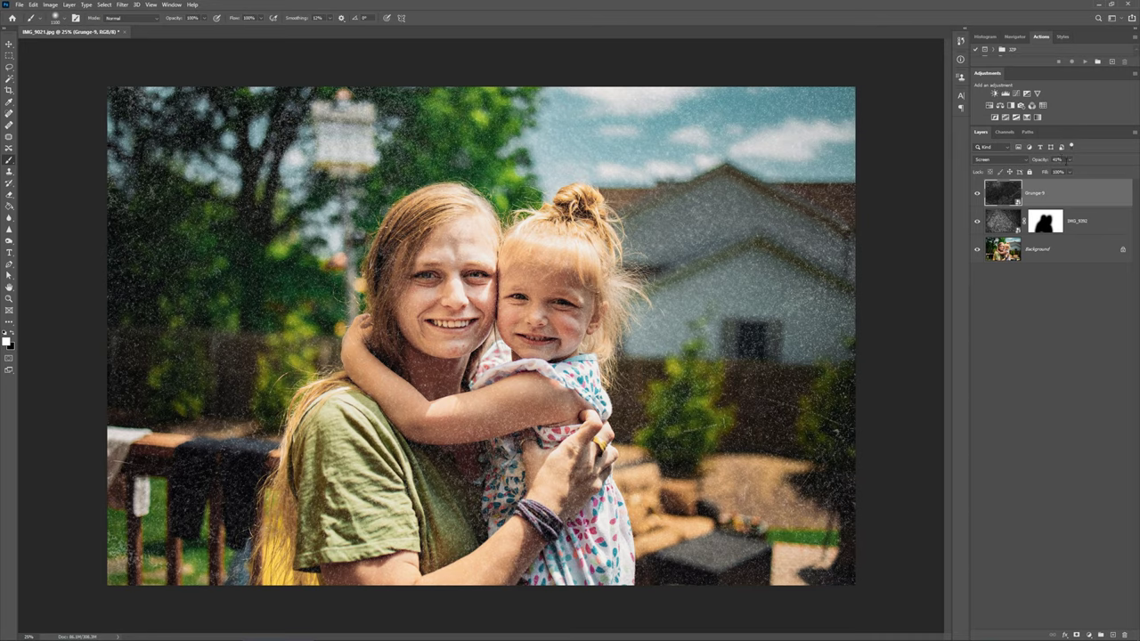
- Set the Grunge-9 texture layer to 40% opacity
left_click(1070, 161)
left_click_drag(1047, 172, 1074, 178)
left_click(1076, 195)
- Group both texture layers into Group 1 and toggle the group to compare
key("ctrl+g")
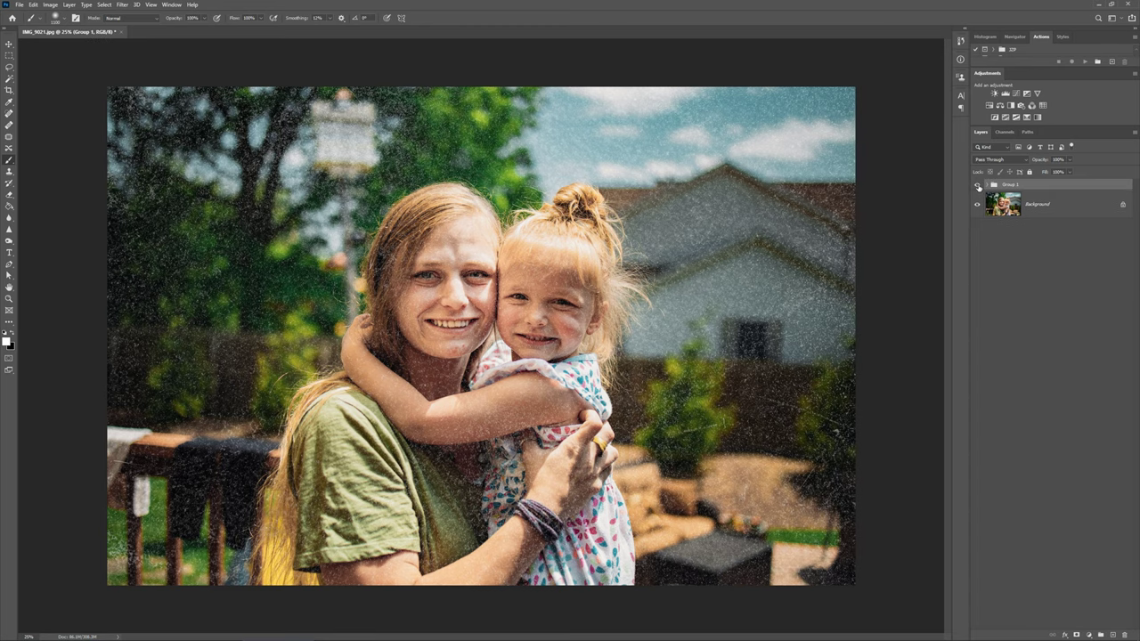
left_click(978, 187)
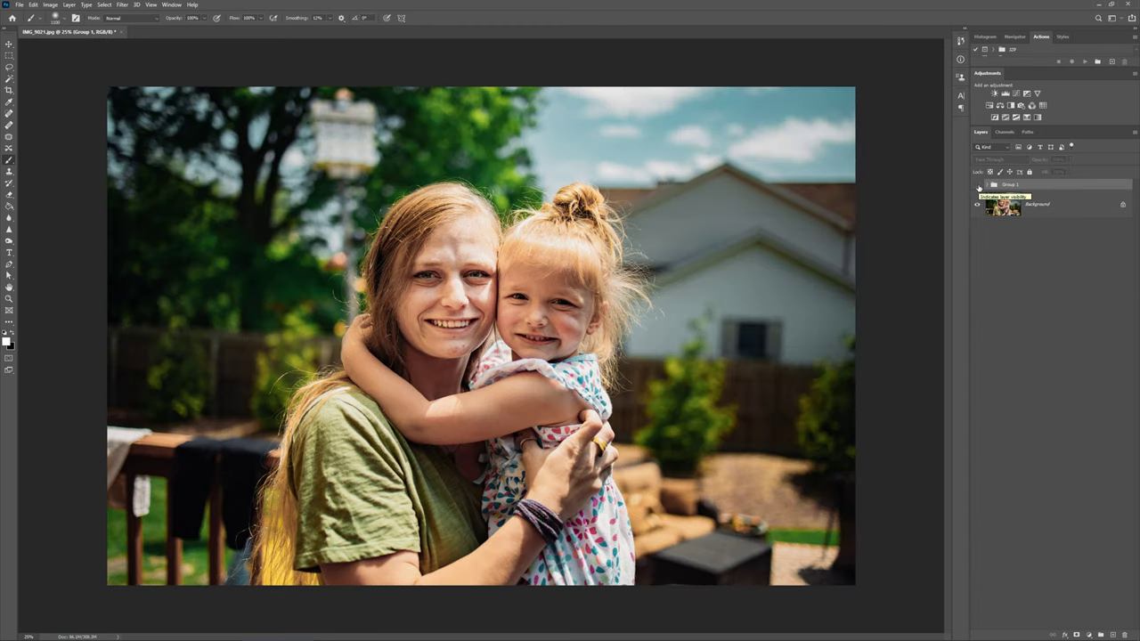
left_click(979, 187)
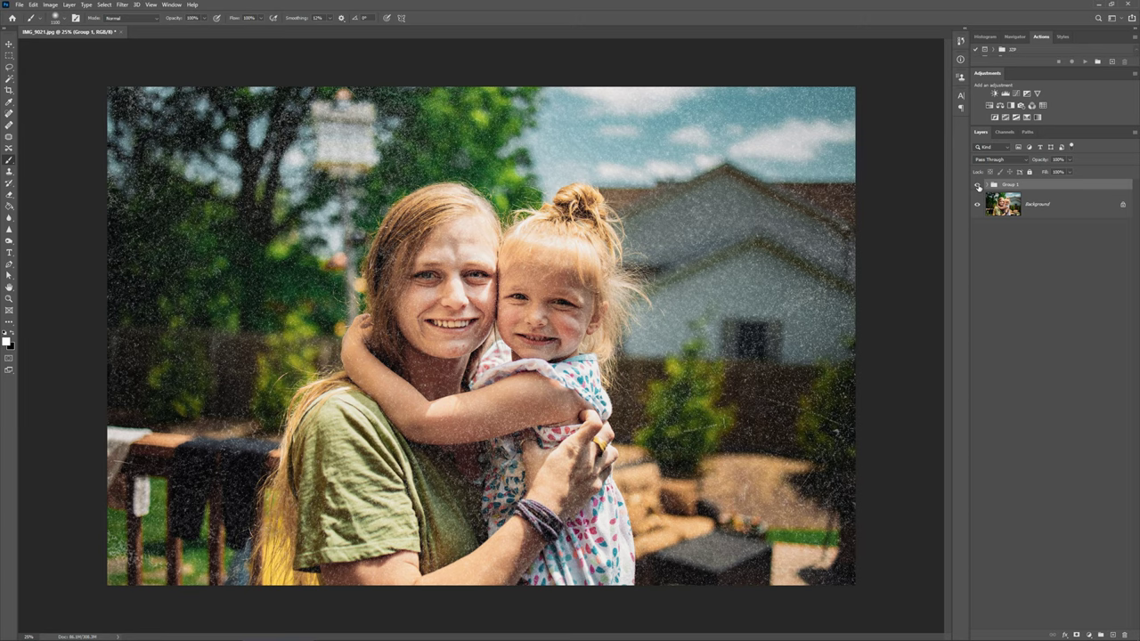
left_click(979, 187)
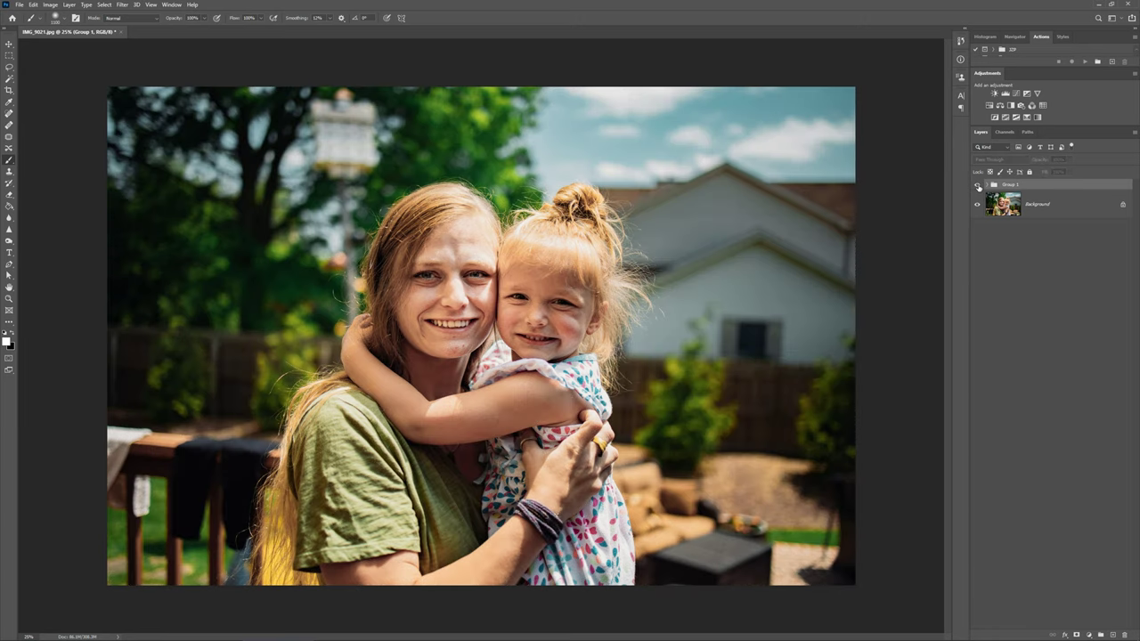
left_click(978, 186)
- Select the Background photo layer and launch the Camera Raw Filter on it
left_click(1060, 204)
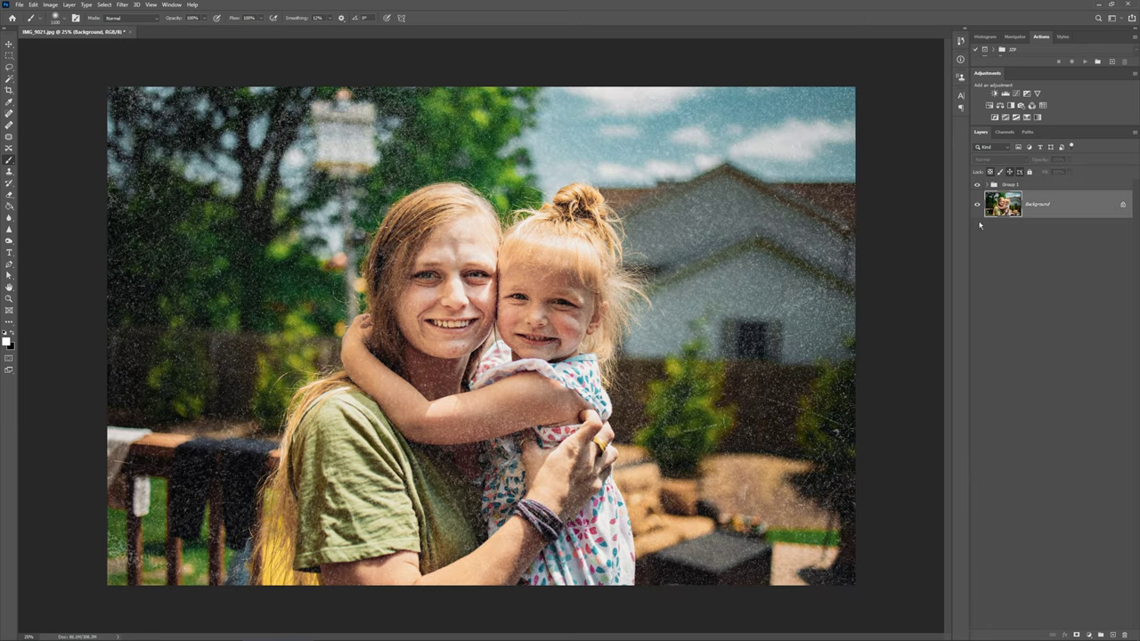
left_click(122, 5)
left_click(165, 82)
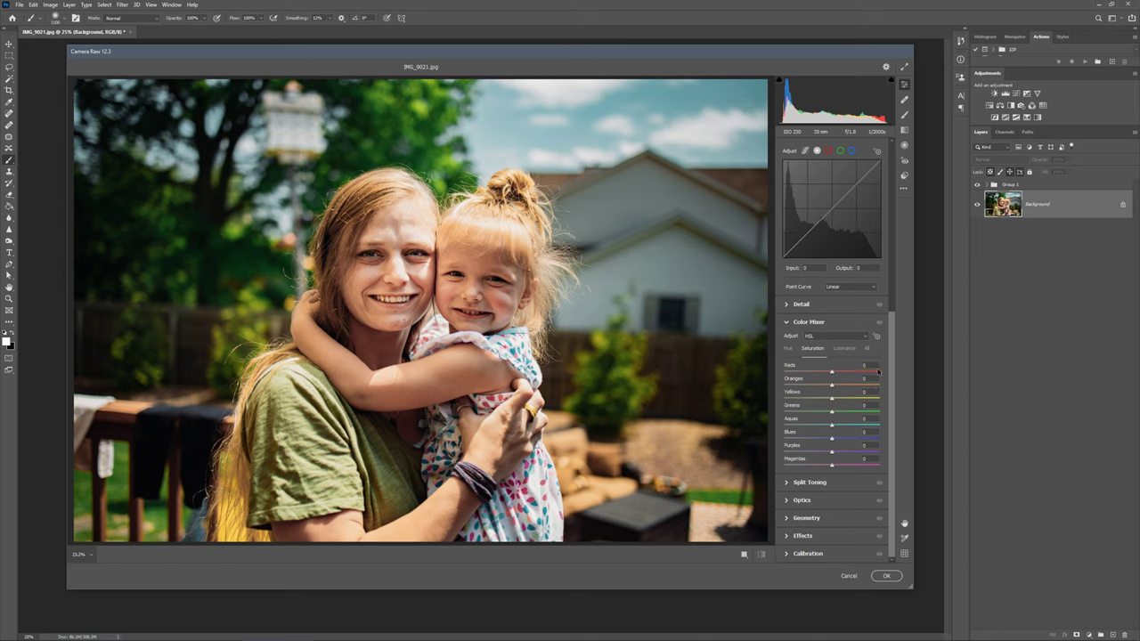
- Lower Vibrance to -31 and Saturation to -18 for the family photo
scroll(855, 380, "up", 8)
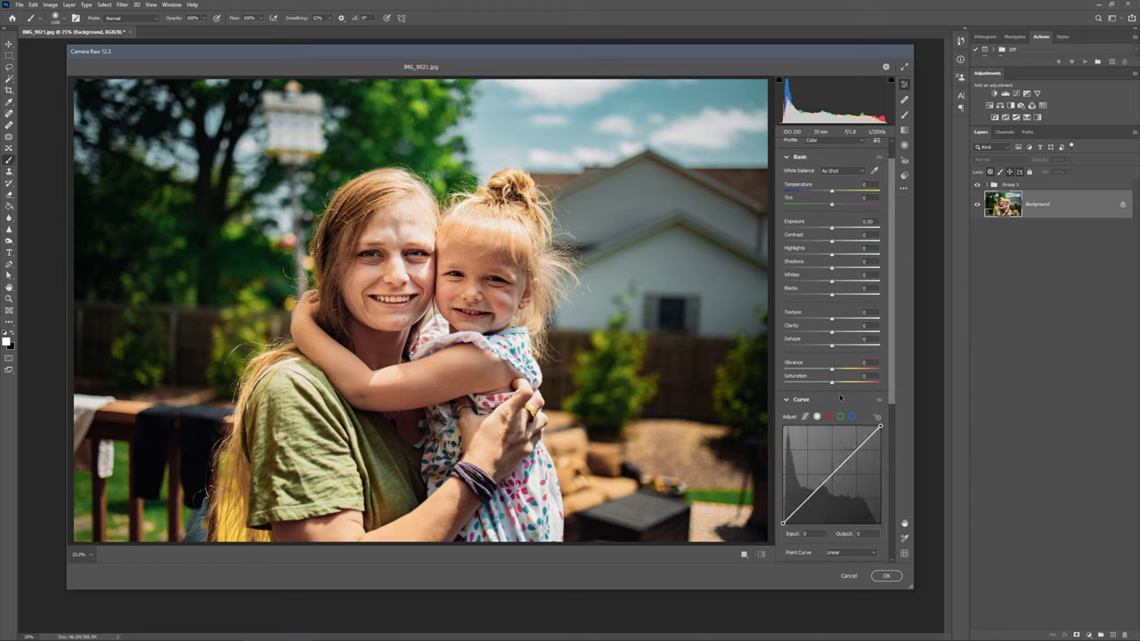
mouse_move(831, 369)
left_mouse_down()
mouse_move(816, 370)
mouse_move(825, 381)
left_mouse_up()
- Confirm the Camera Raw desaturation on the backyard photo's Background layer
left_click(886, 576)
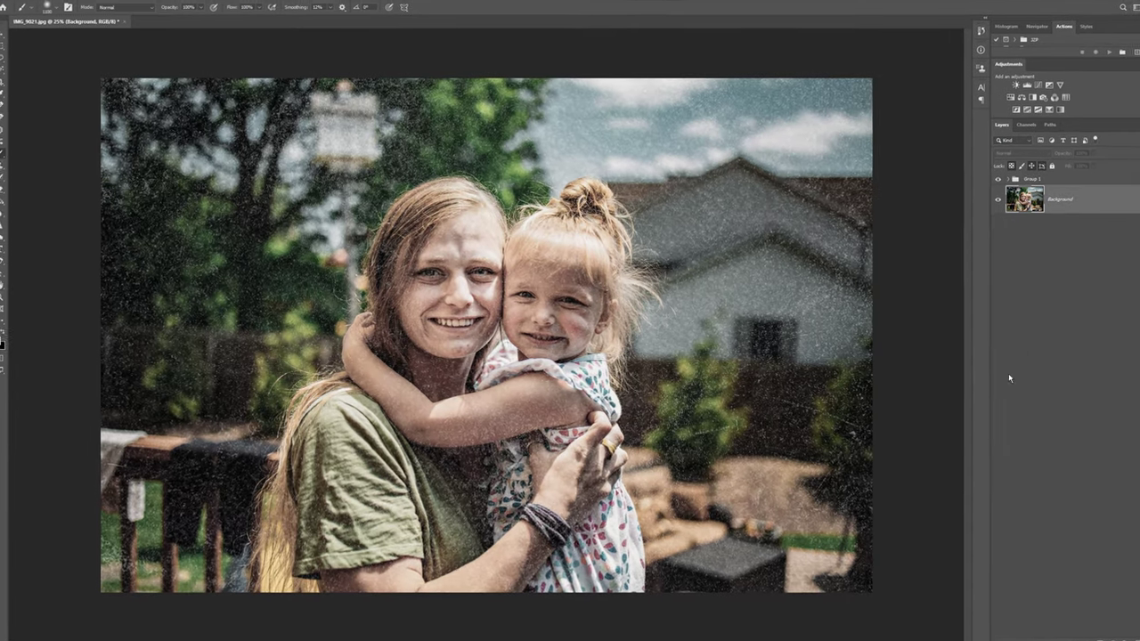